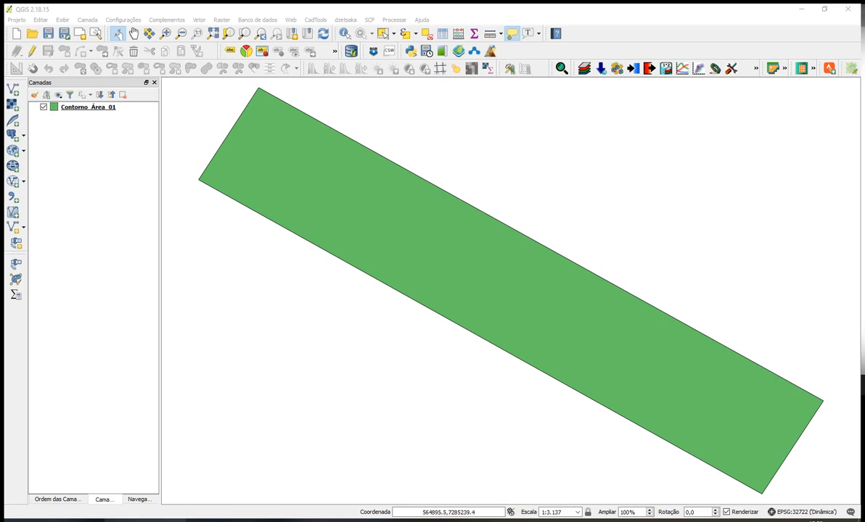
Step: Open Tibagi_Y03_CE _1.DAT from the Aula importação TXT folder and examine the separators between its header names and coordinate values
click(141, 520)
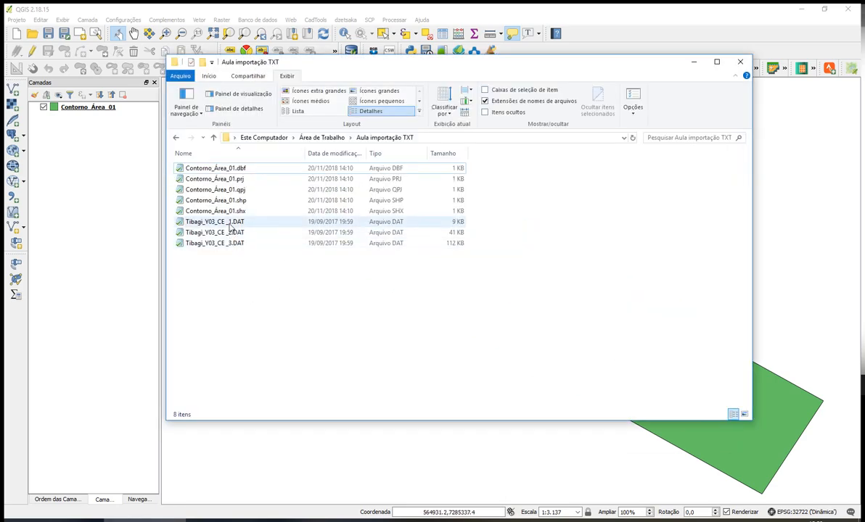
double_click(229, 224)
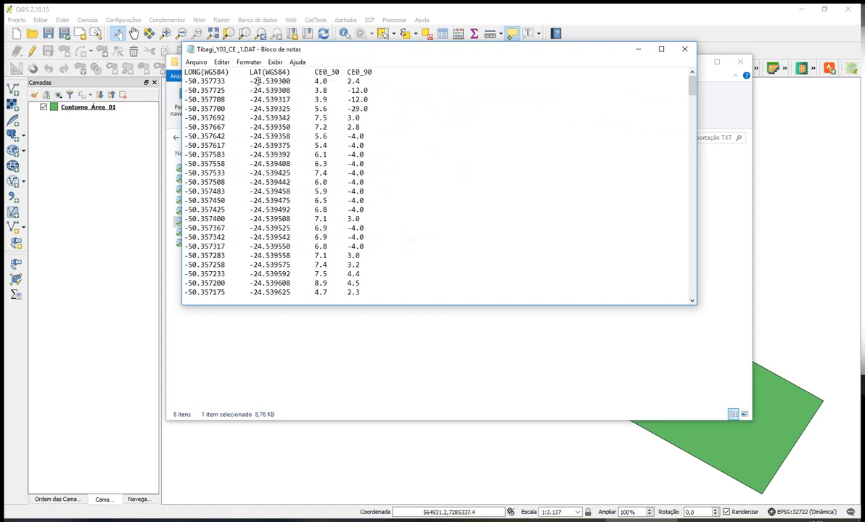
double_click(232, 72)
double_click(237, 81)
drag(229, 72, 348, 73)
click(235, 73)
double_click(236, 74)
double_click(236, 82)
Step: Try a comma as the separator between the LONG(WGS84) and LAT(WGS84) headers, and restore the tab
double_click(246, 73)
text(,)
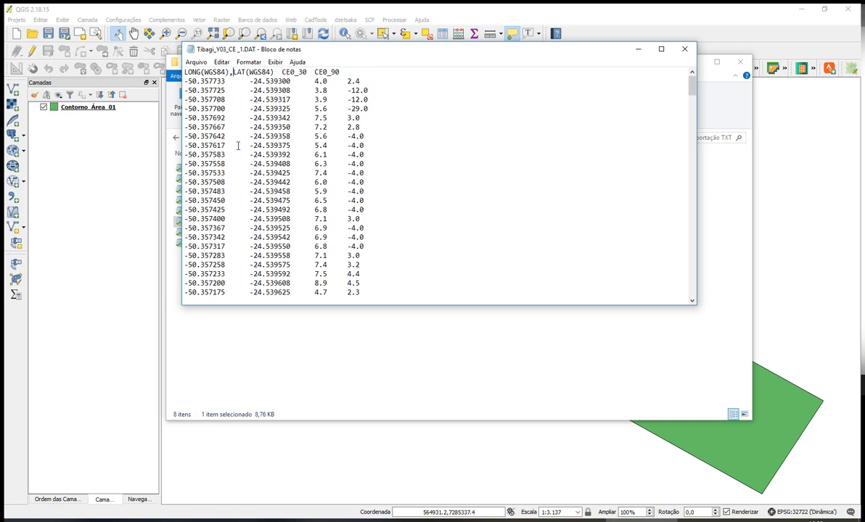
drag(231, 79, 231, 75)
click(231, 74)
key(BackSpace)
key(Tab)
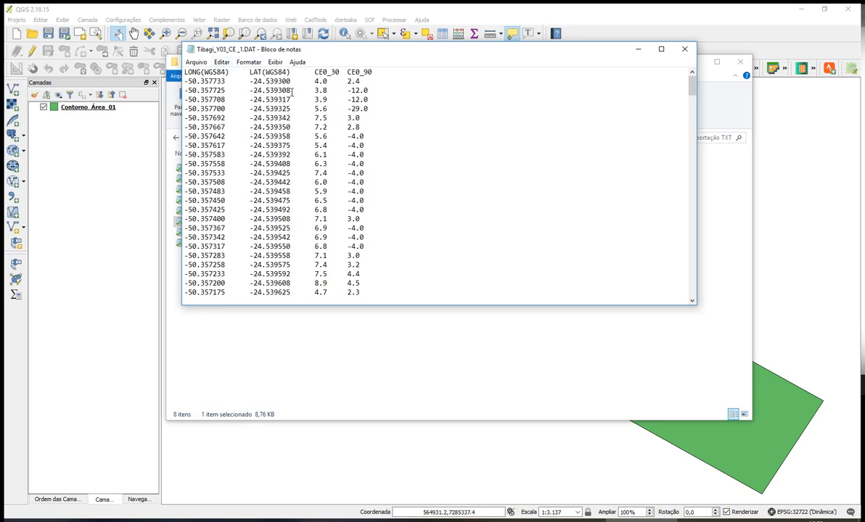
Step: Try lengthening the first latitude value with extra zeros to compare column alignment, and remove the added zeros
click(291, 81)
text(000000)
drag(245, 80, 346, 81)
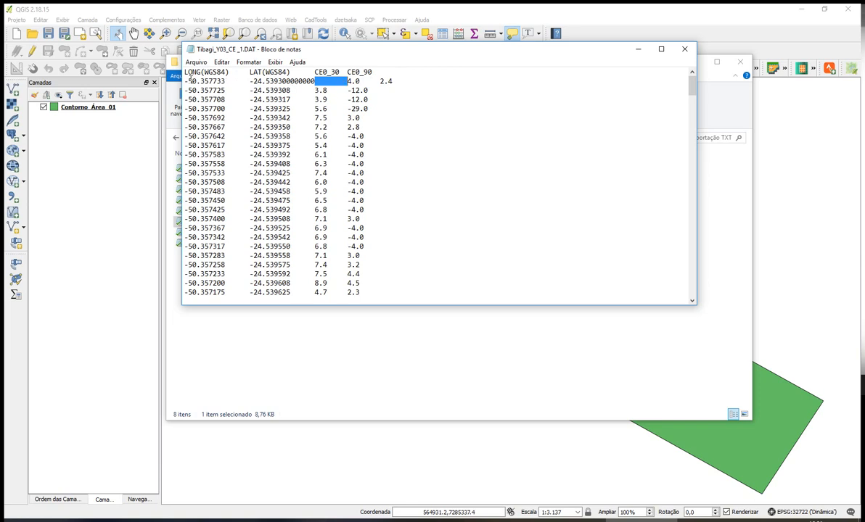
drag(184, 82, 296, 81)
drag(296, 81, 394, 80)
drag(179, 72, 278, 73)
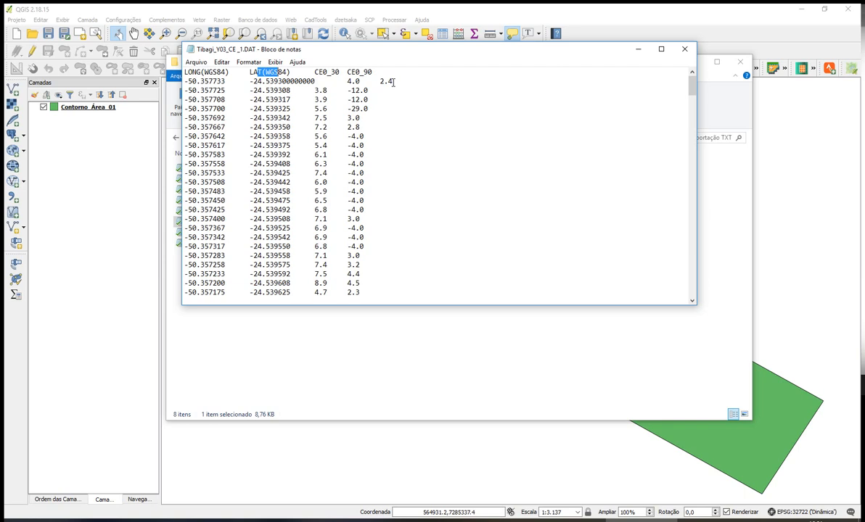
drag(393, 82, 170, 81)
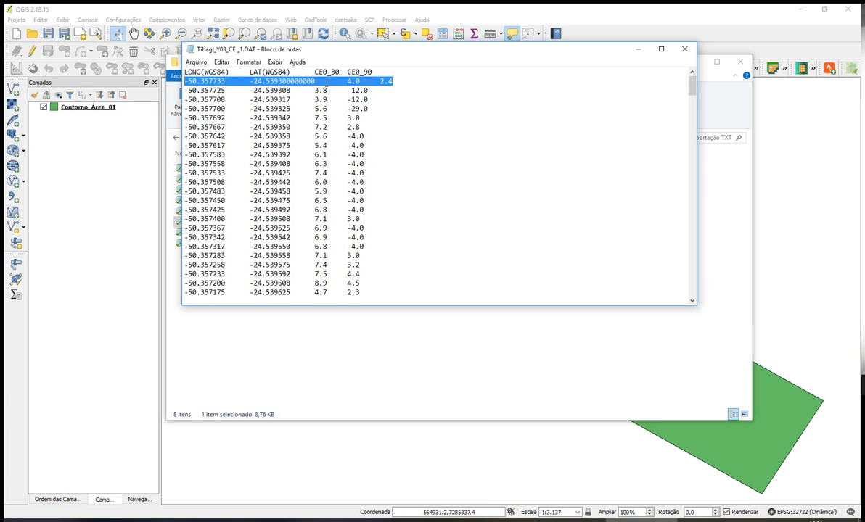
click(292, 82)
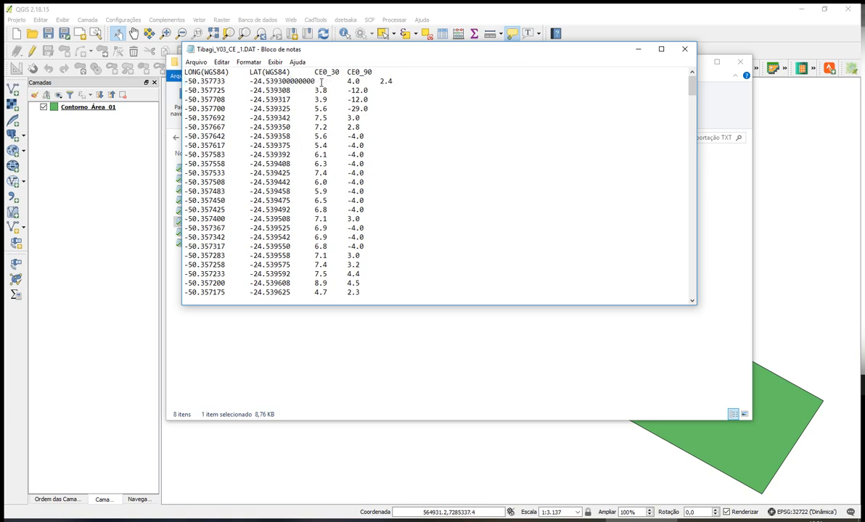
drag(315, 81, 290, 81)
key(Delete)
Step: Try a comma as the decimal separator in the first latitude value, and restore the point
drag(261, 81, 266, 81)
drag(262, 82, 290, 81)
double_click(290, 82)
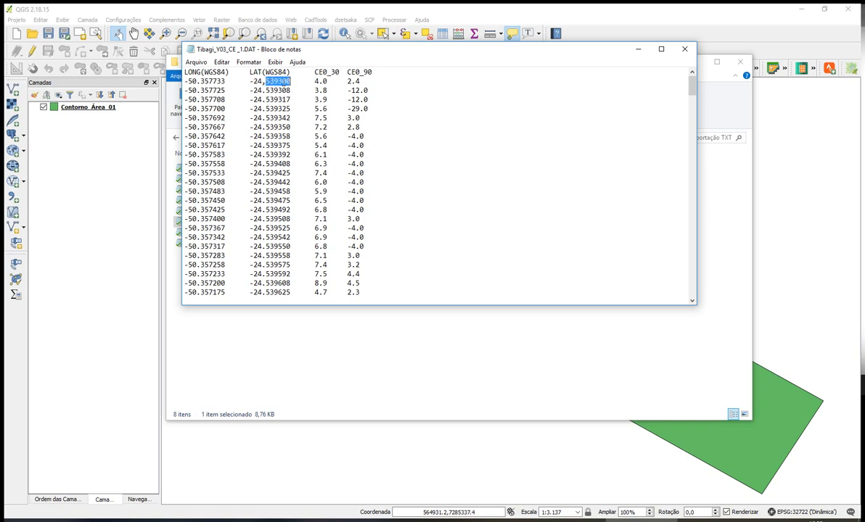
click(264, 82)
drag(258, 81, 274, 81)
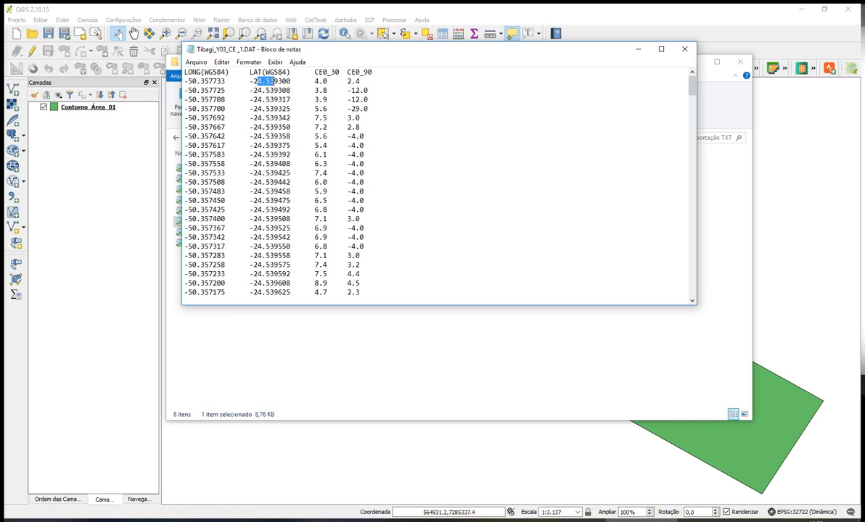
Step: Try writing the first latitude with a thousands point and decimal comma as -24.539.300,00, and restore -24.539300
click(277, 81)
text(.)
click(295, 82)
text(,00)
mouse_move(305, 81)
mouse_down()
mouse_move(243, 80)
mouse_move(246, 90)
mouse_move(306, 82)
mouse_up()
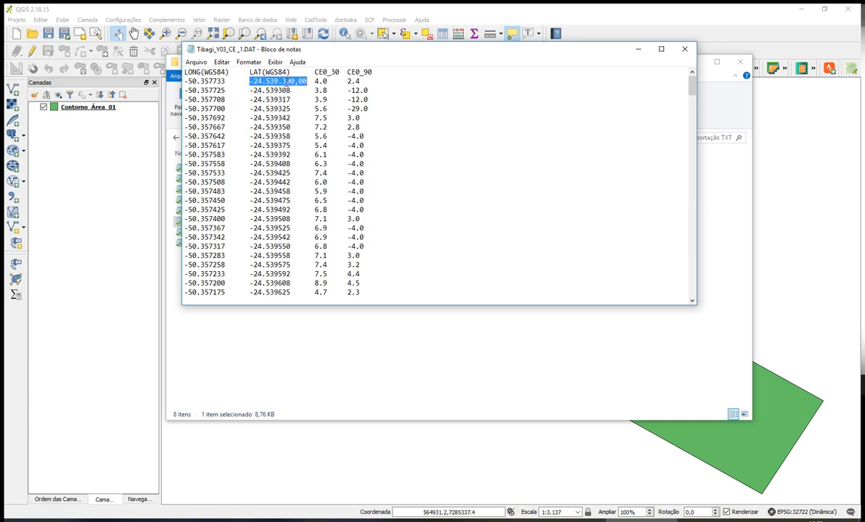
drag(294, 81, 309, 85)
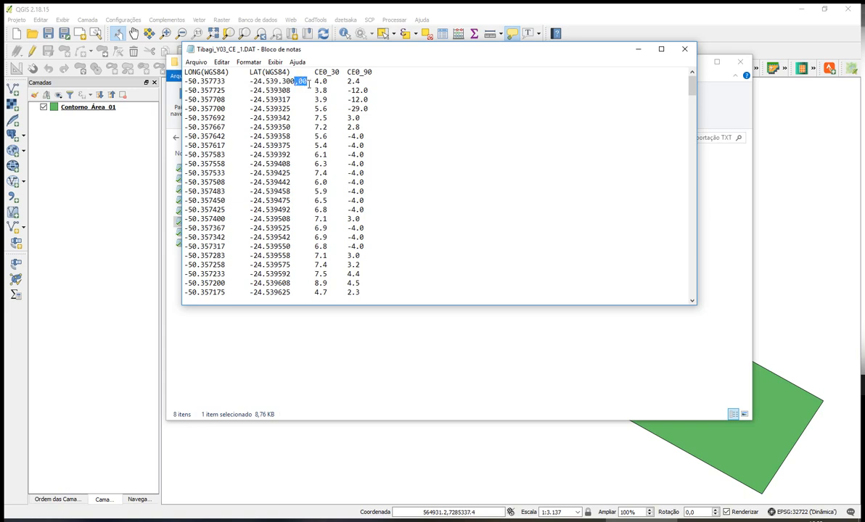
key(Delete)
mouse_move(288, 81)
mouse_down()
mouse_move(297, 82)
mouse_move(267, 81)
mouse_move(295, 77)
mouse_move(282, 82)
mouse_up()
key(Delete)
key(Delete)
Step: Close the data file without saving its changes and return to the QGIS project
click(684, 50)
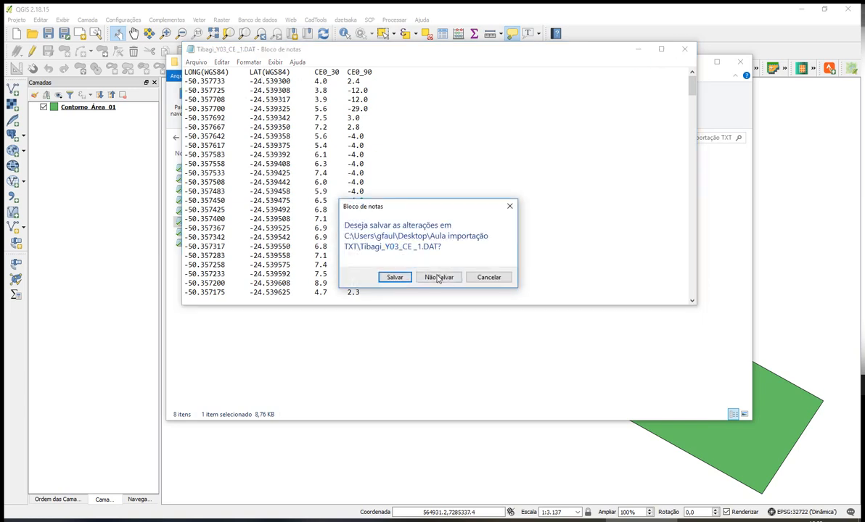
click(440, 276)
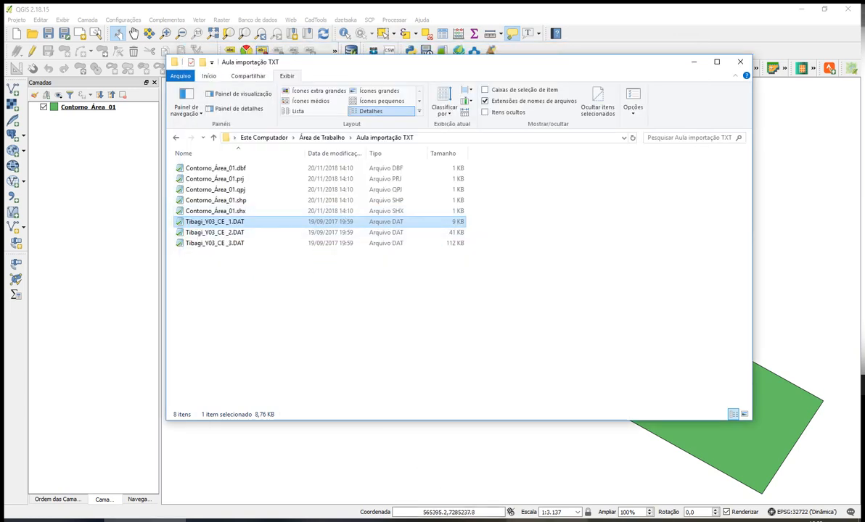
click(489, 520)
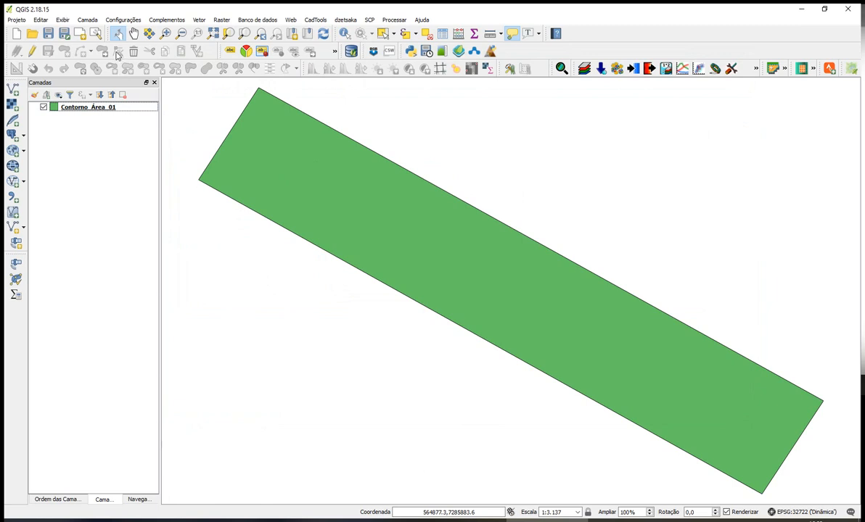
Step: Start a new layer from delimited text and load Tibagi_Y03_CE _1.DAT as its source file
click(89, 20)
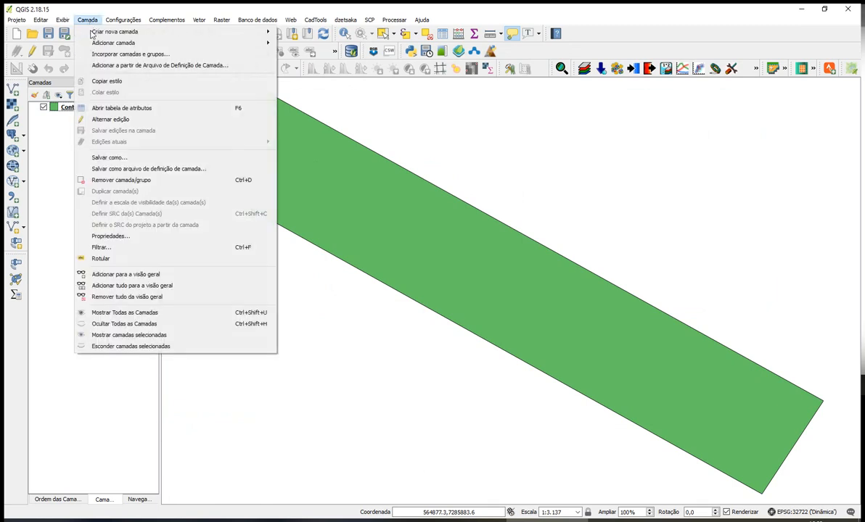
mouse_move(97, 45)
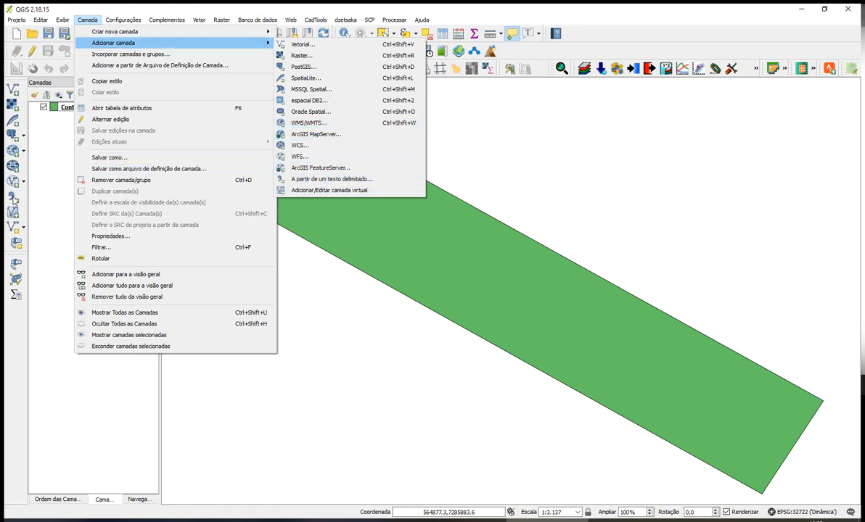
click(14, 200)
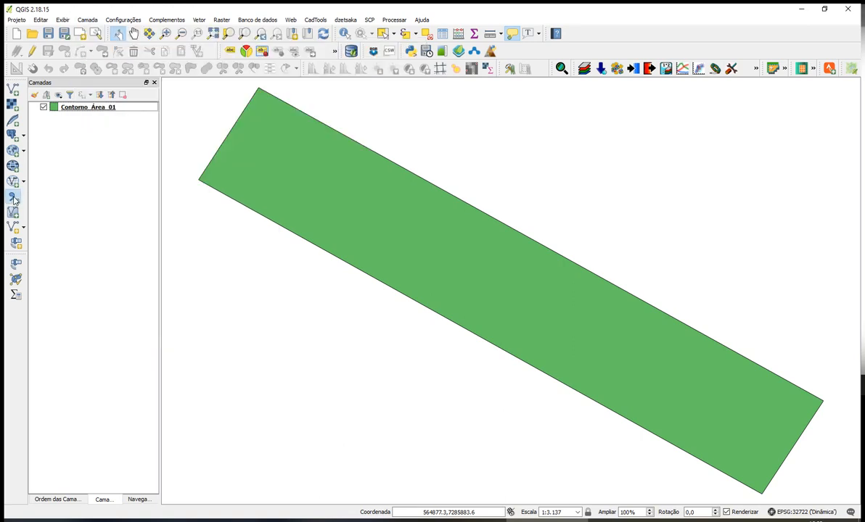
click(13, 201)
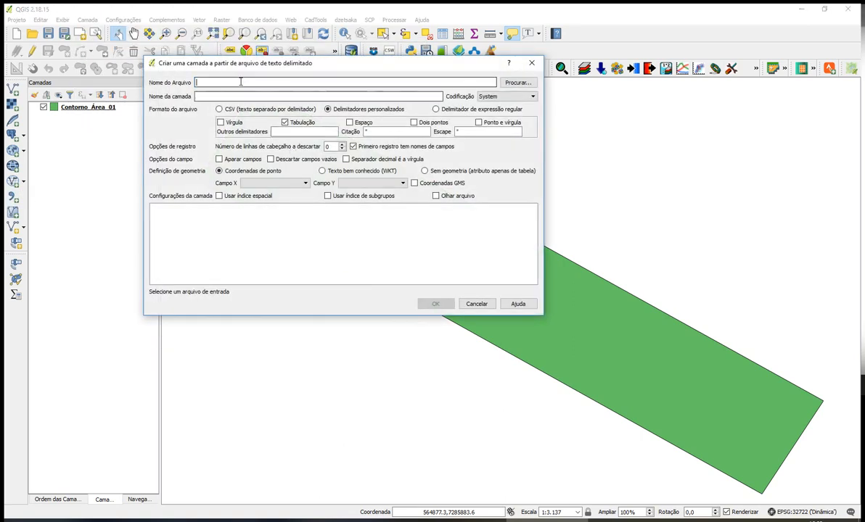
click(509, 82)
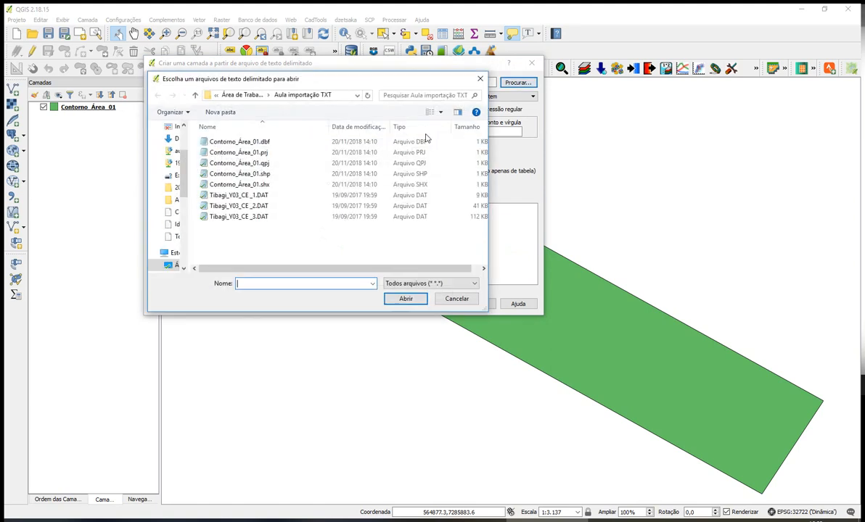
click(253, 195)
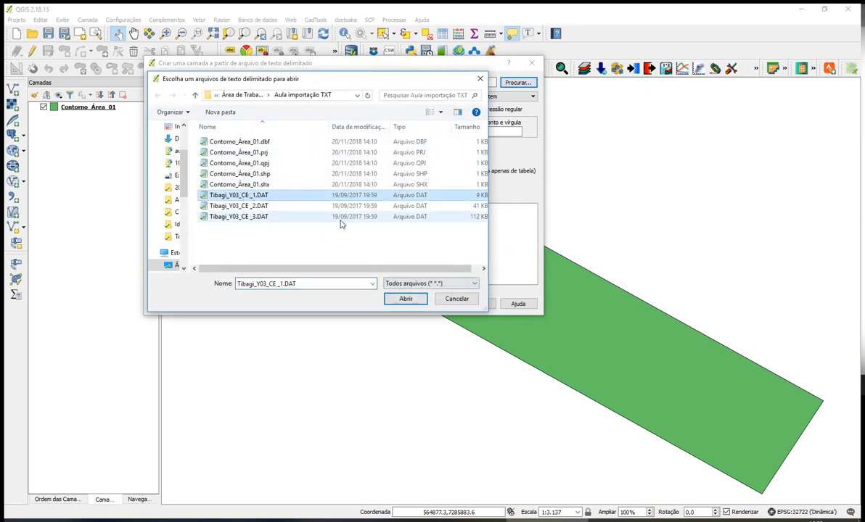
click(411, 302)
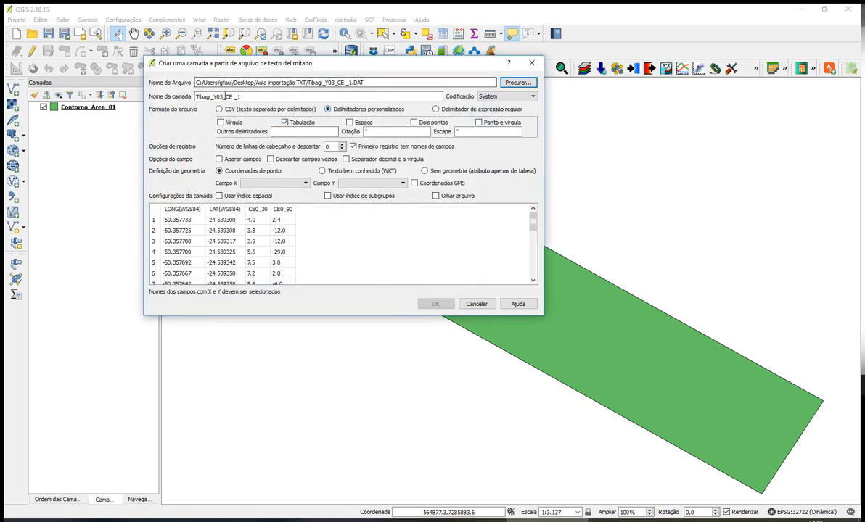
Step: Try the CSV format and the comma delimiter on the sample data, and restore custom delimiters with only Tabulação enabled
click(243, 110)
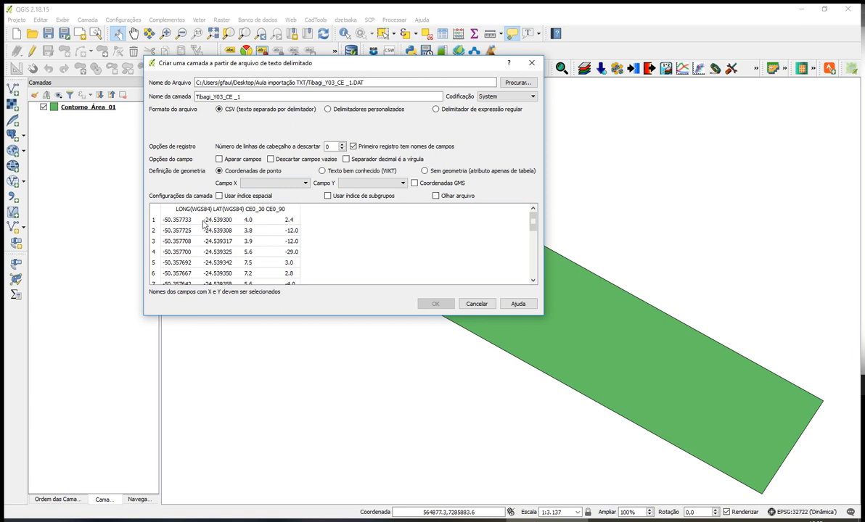
click(329, 110)
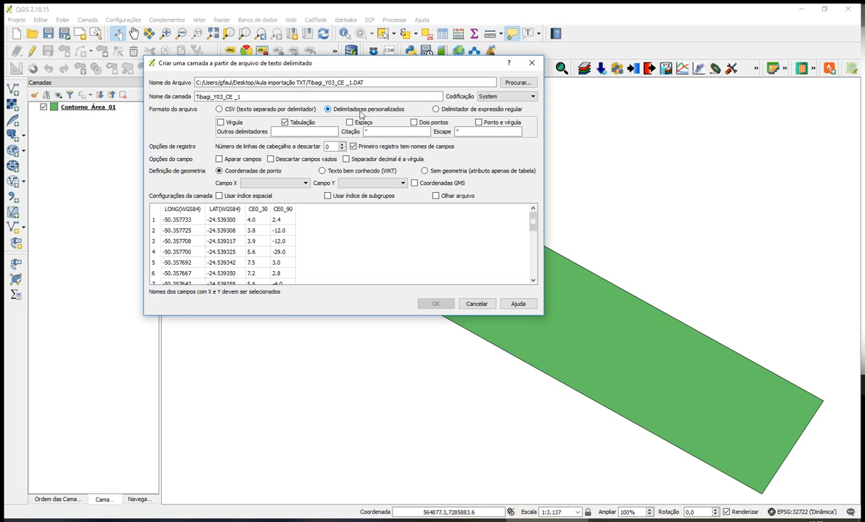
click(285, 123)
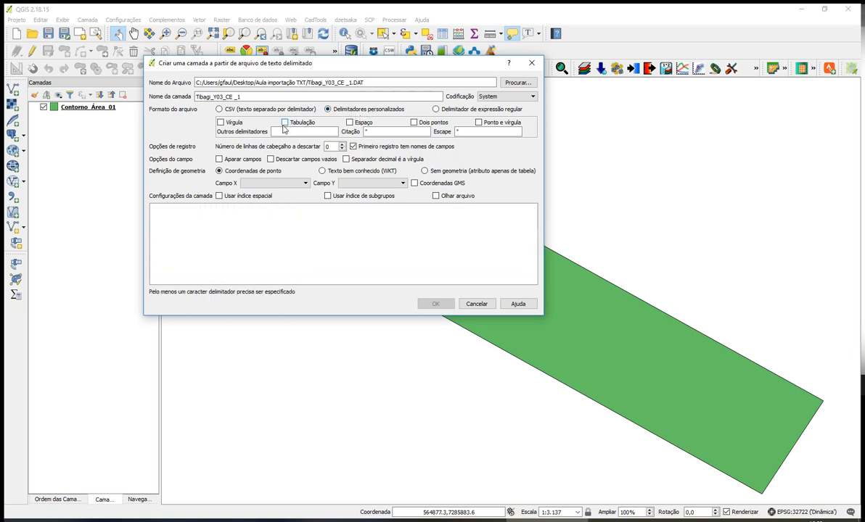
click(220, 123)
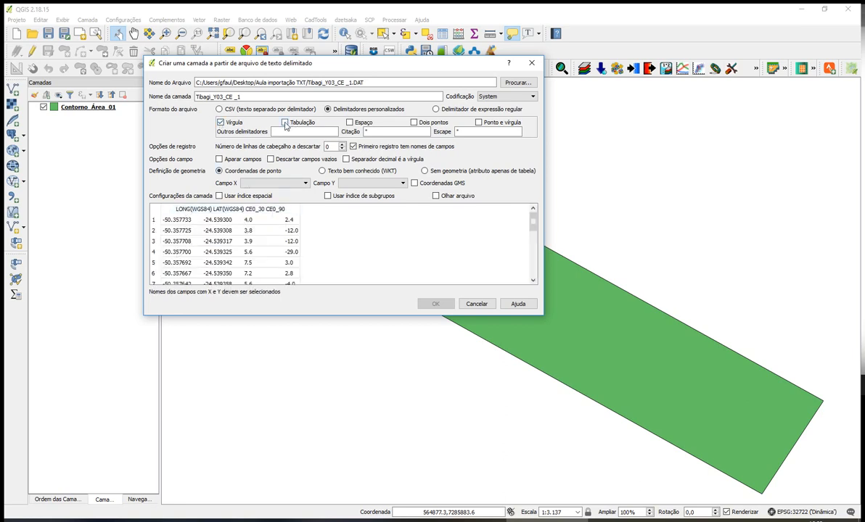
click(285, 123)
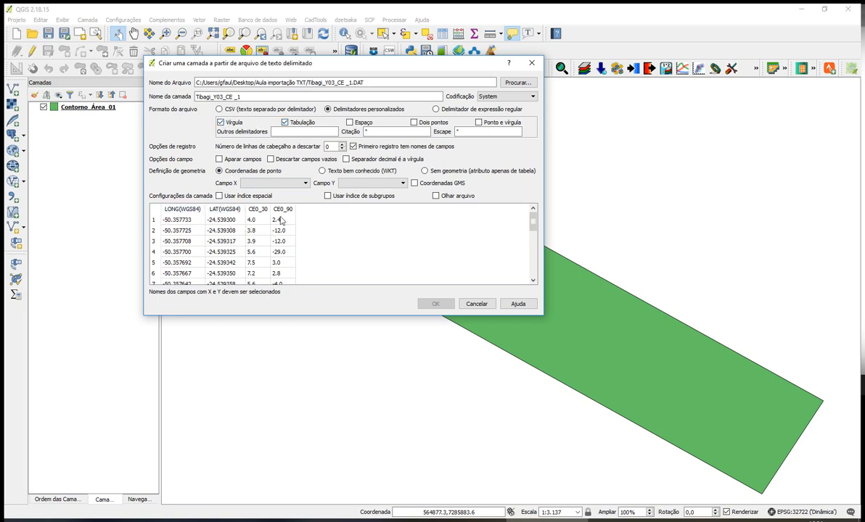
click(221, 123)
Step: Try a point as an additional delimiter, clear it, and check the sample data
click(286, 132)
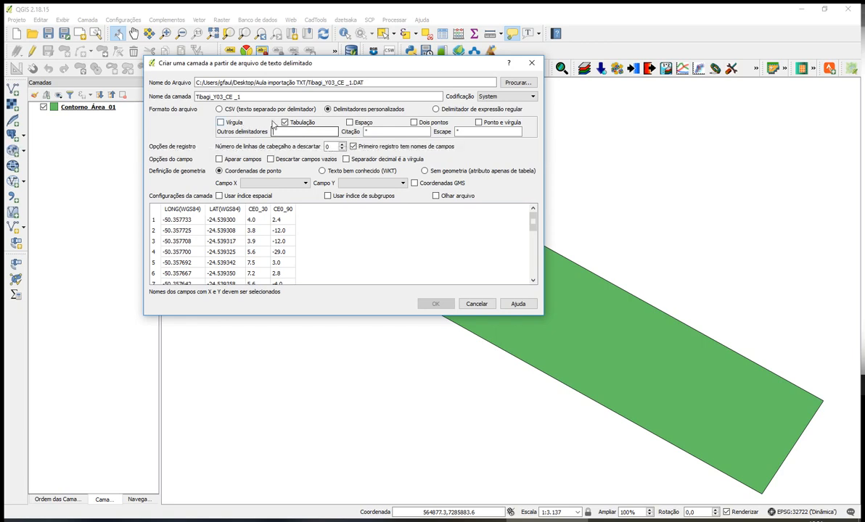
text(.)
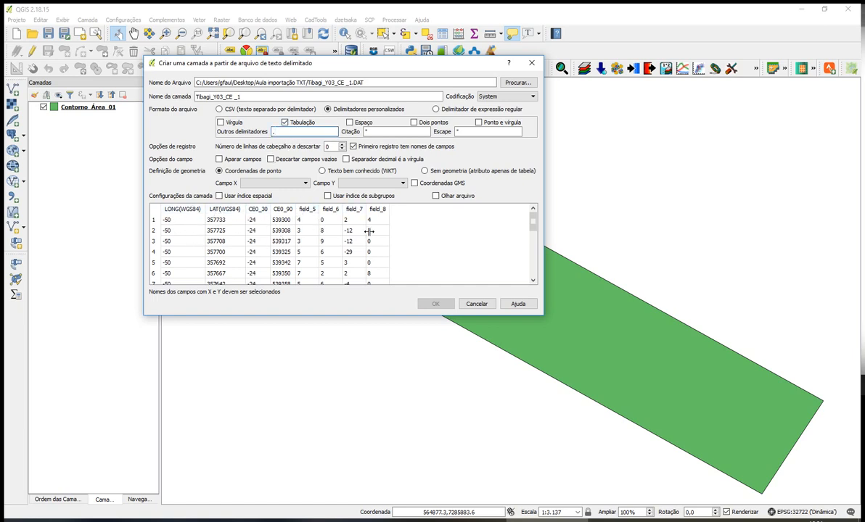
key(BackSpace)
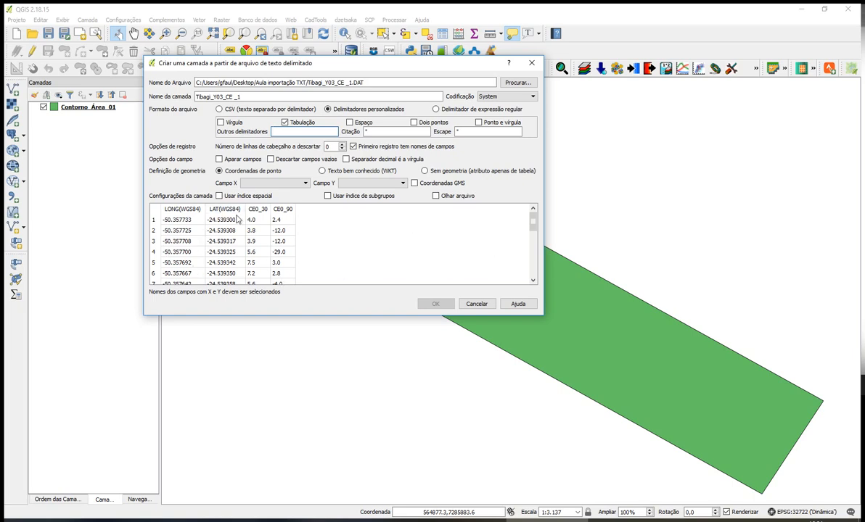
mouse_move(534, 225)
mouse_down()
mouse_move(534, 232)
mouse_move(536, 222)
mouse_up()
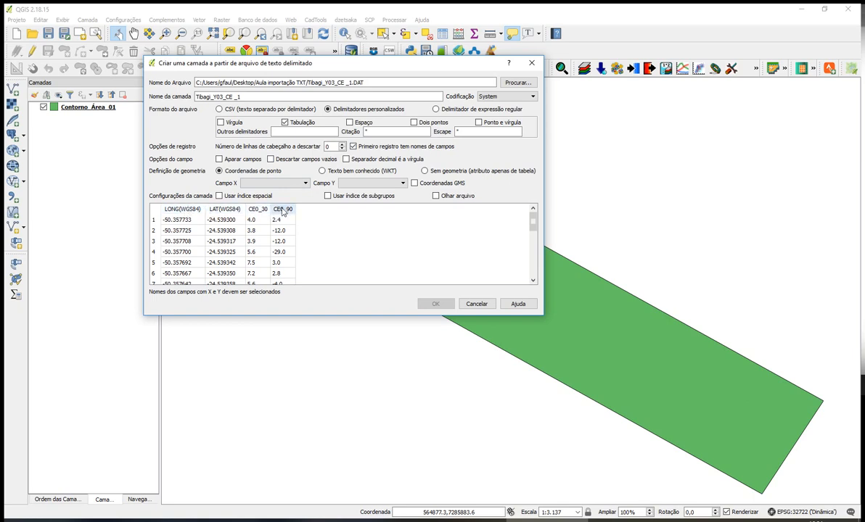
Step: Try reading without field names in the first record and discarding 1 header line, and restore field names and 0 discarded lines
click(354, 147)
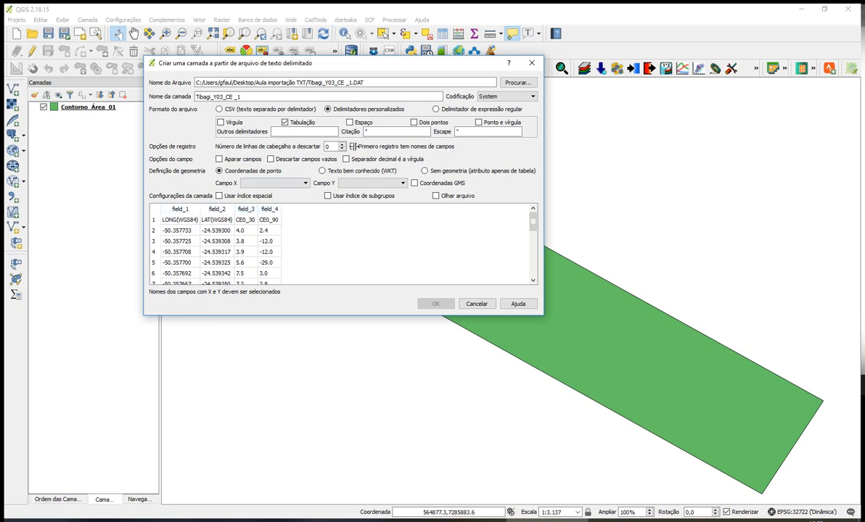
click(353, 146)
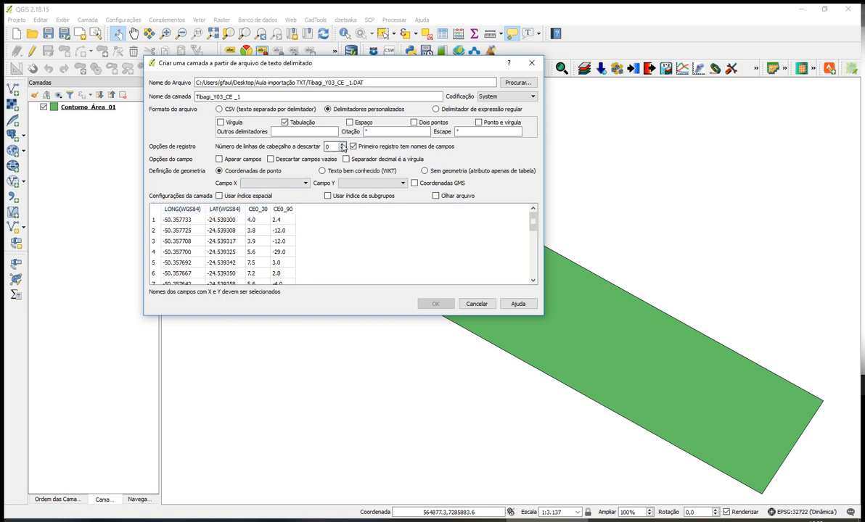
click(342, 144)
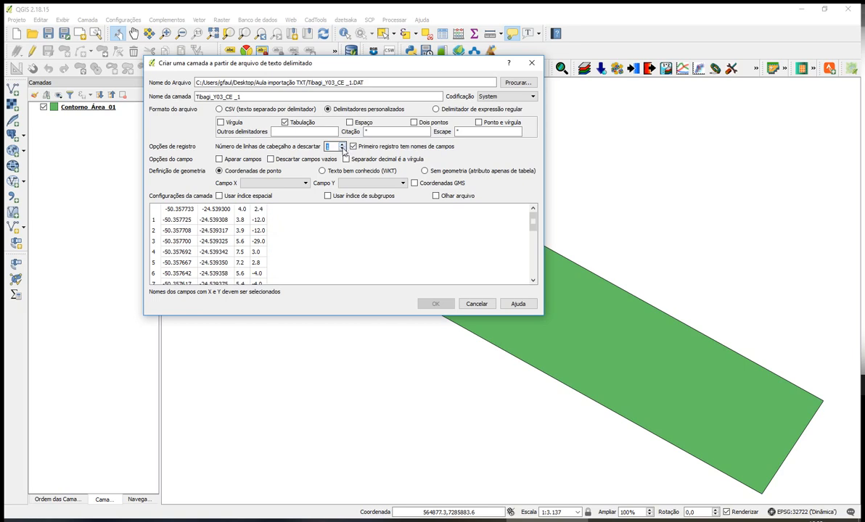
click(342, 149)
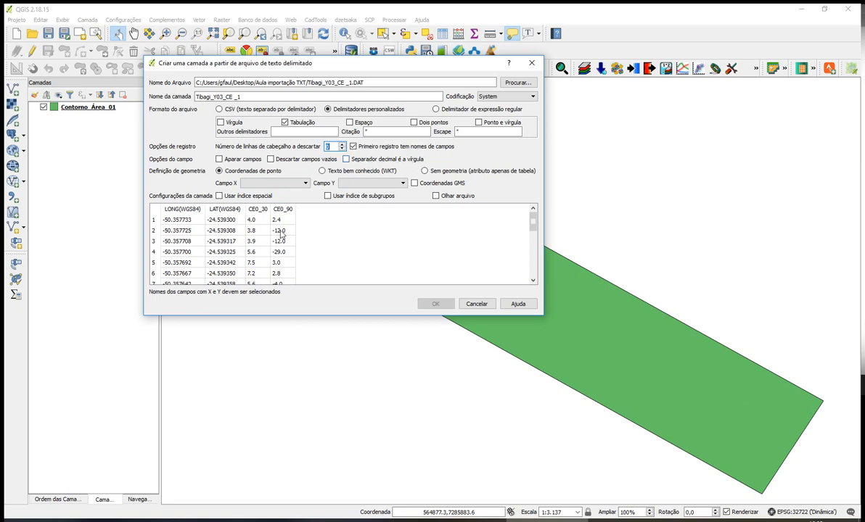
Step: Try the decimal comma option and the no-geometry definition, and restore the decimal point and point coordinates
click(347, 160)
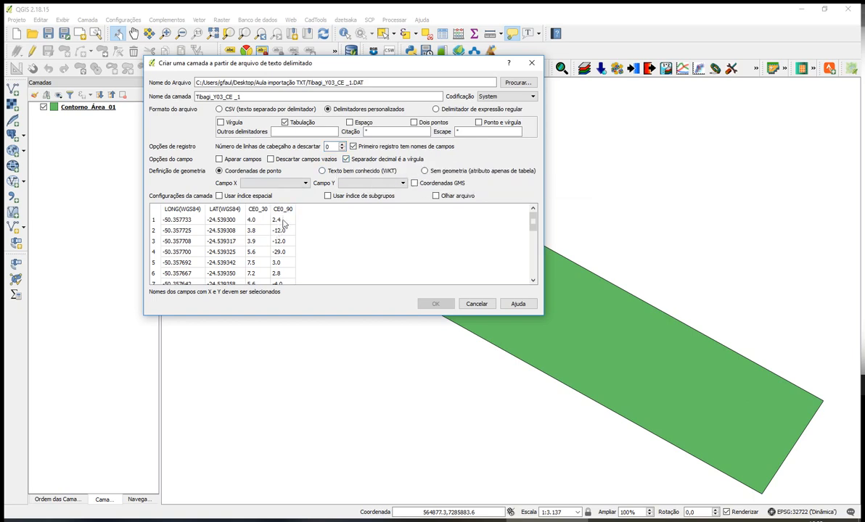
click(346, 159)
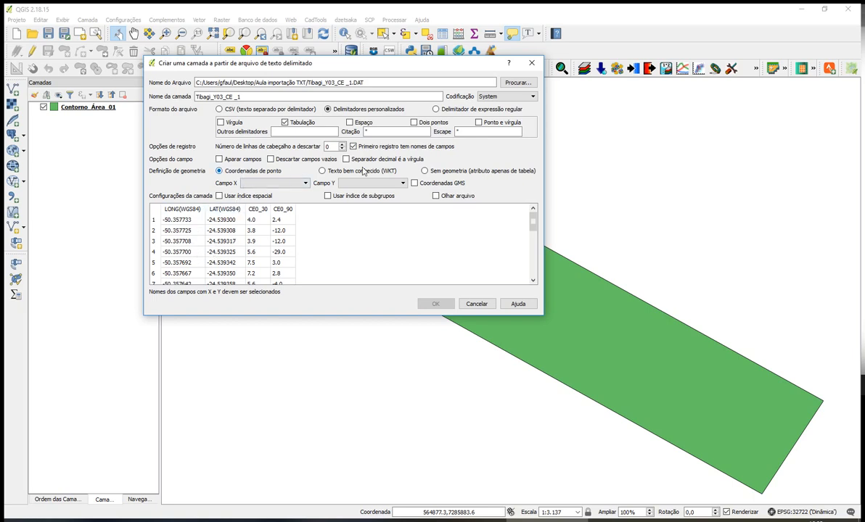
click(433, 174)
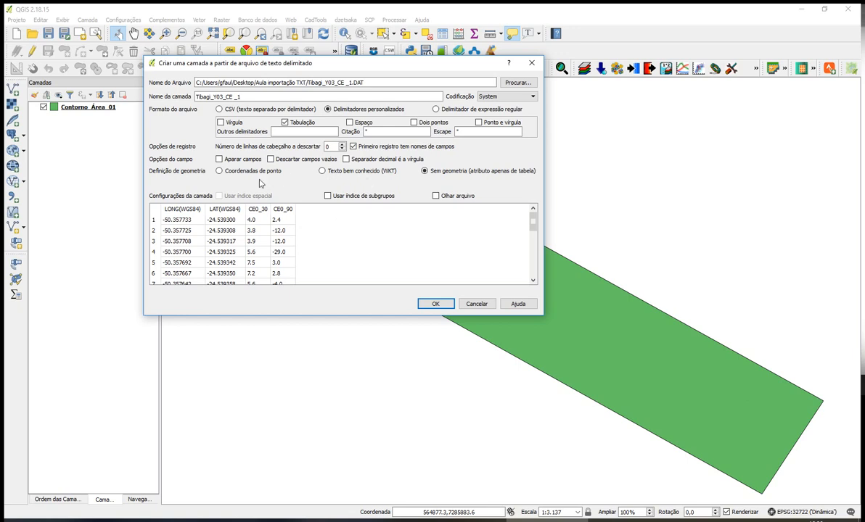
click(230, 174)
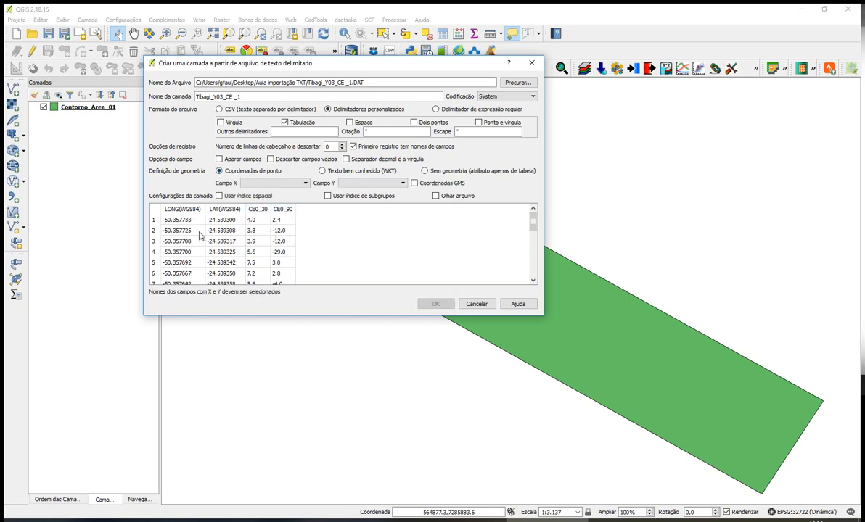
Step: Assign LONG(WGS84) as the X field and LAT(WGS84) as the Y field, and create the Tibagi_Y03_CE _1 point layer
click(273, 185)
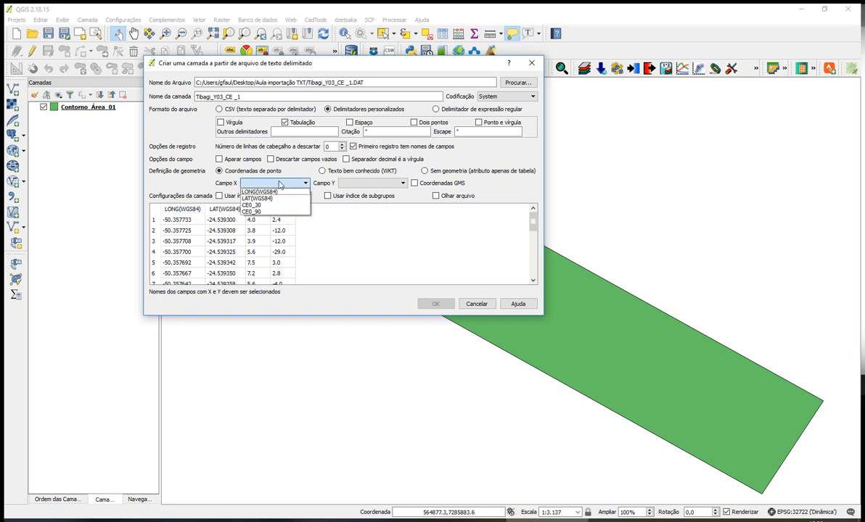
click(255, 192)
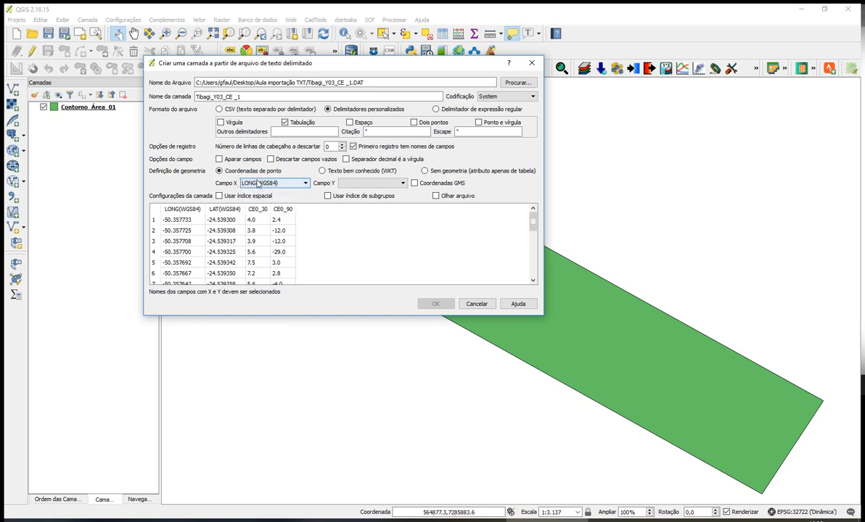
click(348, 184)
click(354, 198)
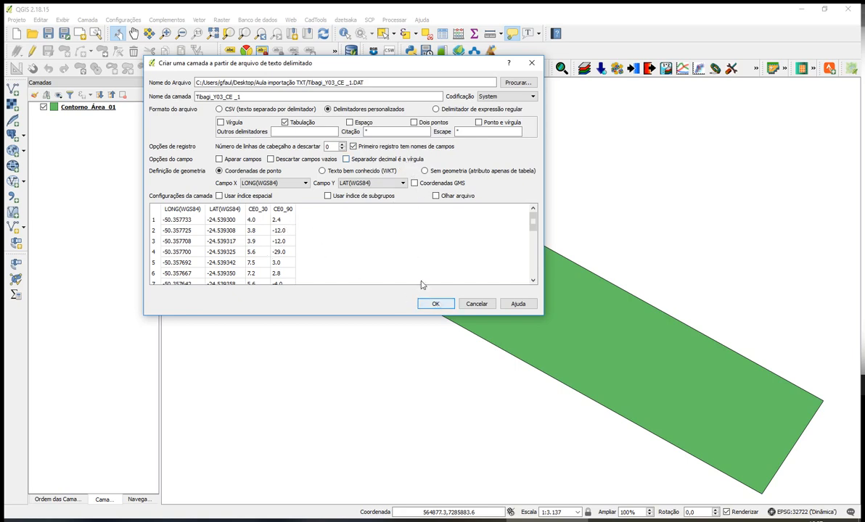
click(436, 304)
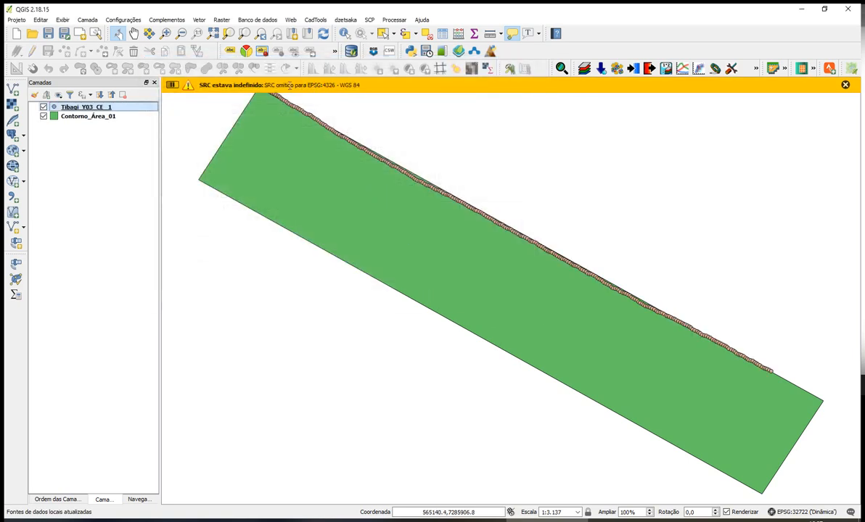
drag(278, 85, 369, 85)
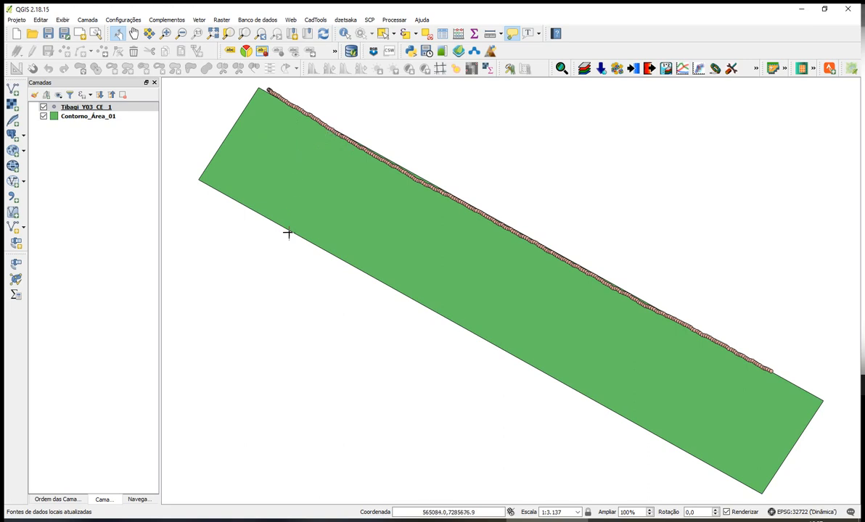
Step: Examine the attribute table of the Tibagi_Y03_CE _1 layer and close it
right_click(87, 107)
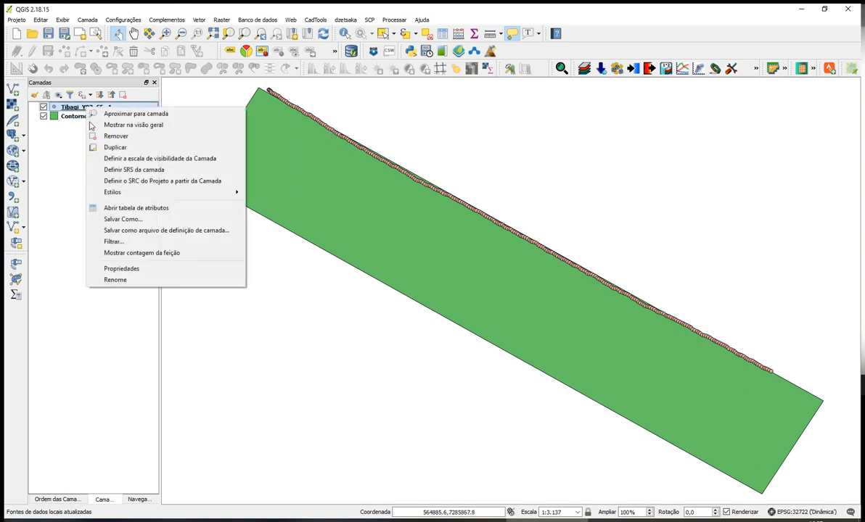
click(120, 208)
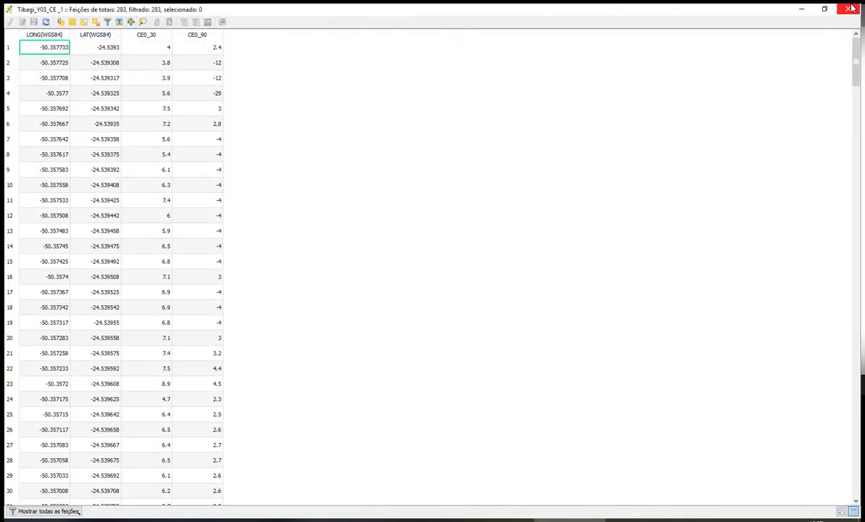
click(800, 9)
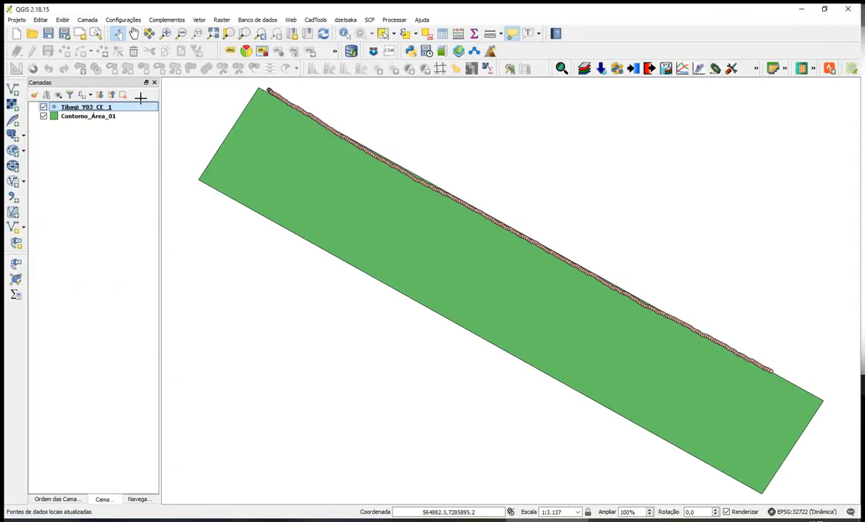
Step: Check the coordinate reference system in the Tibagi_Y03_CE _1 layer's properties, keeping EPSG:4326, WGS 84 selected
right_click(93, 106)
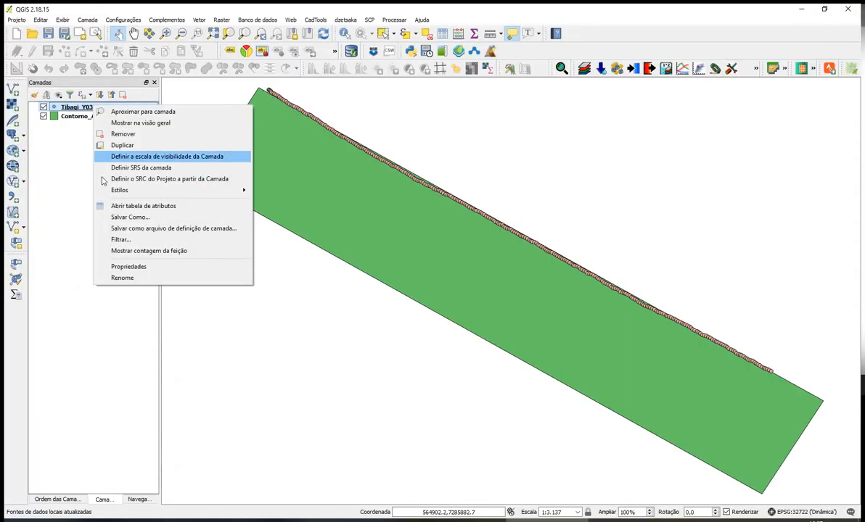
click(122, 272)
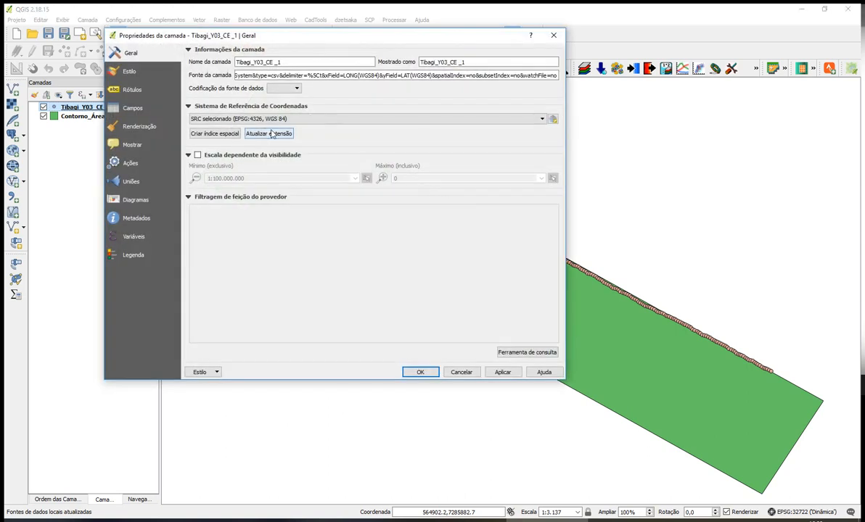
click(258, 120)
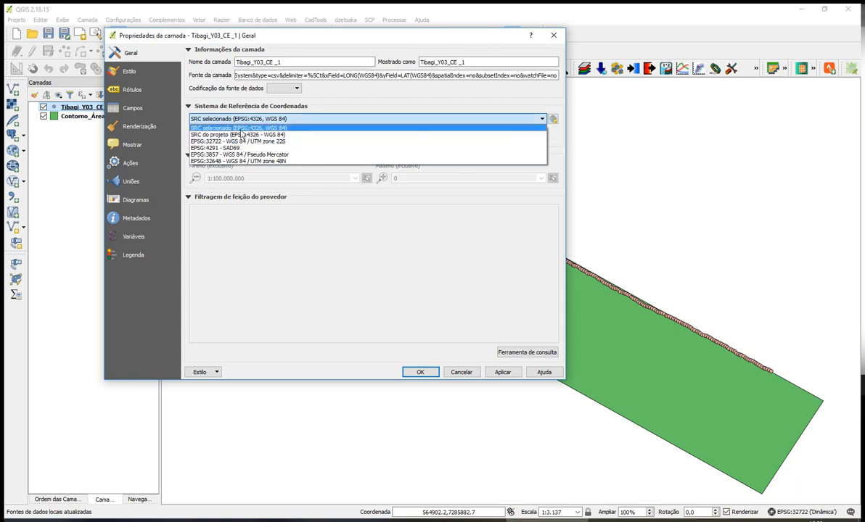
click(264, 129)
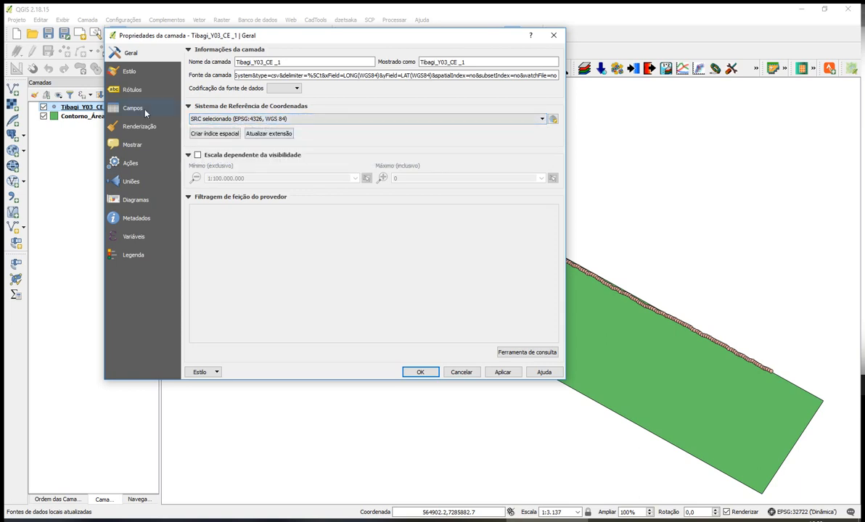
click(418, 375)
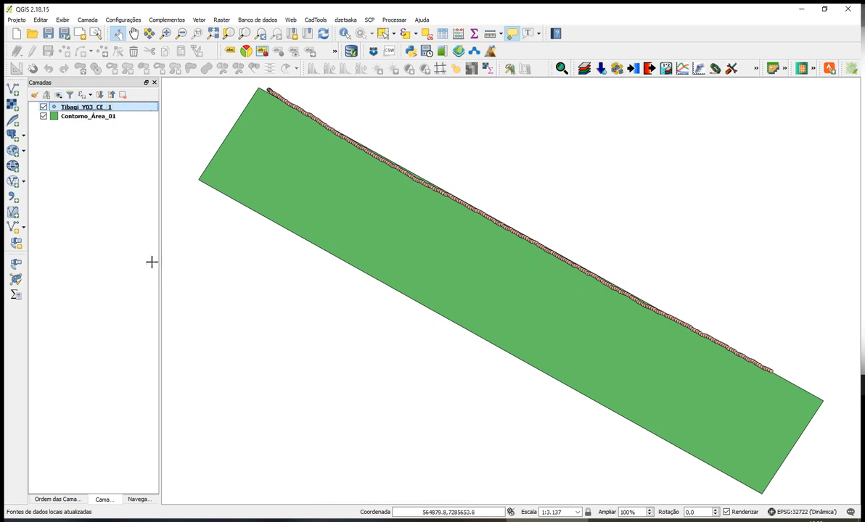
Step: Switch to the Aula importação TXT folder, view Tibagi_Y03_CE _1.DAT in Notepad, and return to QGIS
key(alt+Tab)
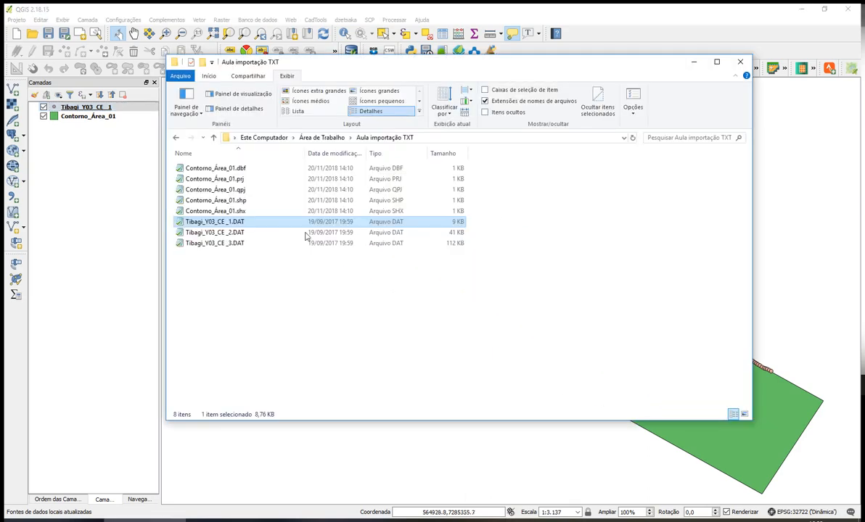
double_click(244, 224)
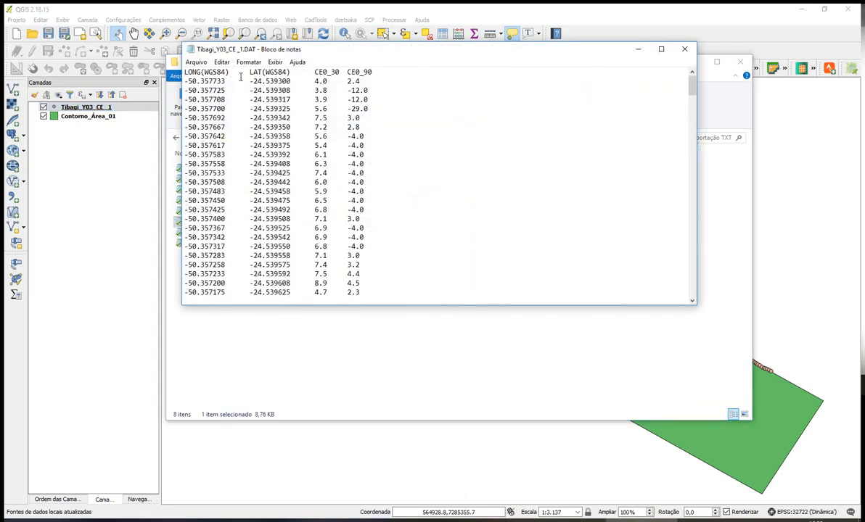
click(641, 49)
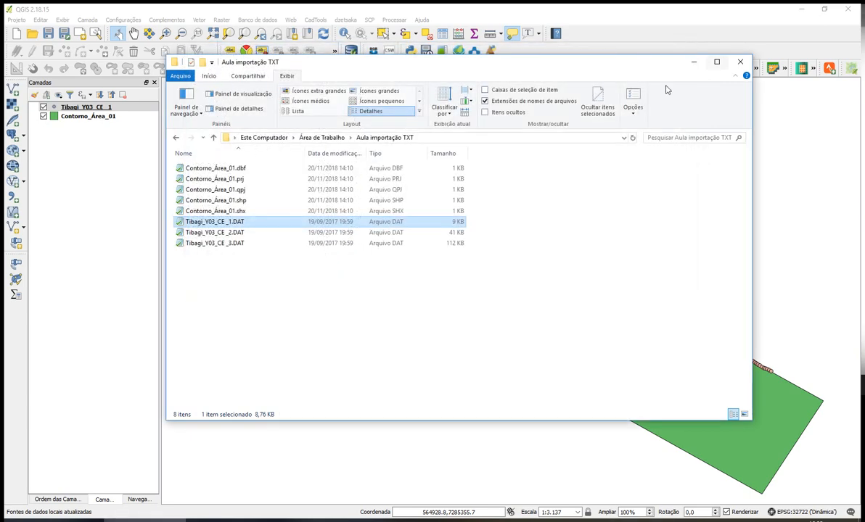
click(575, 520)
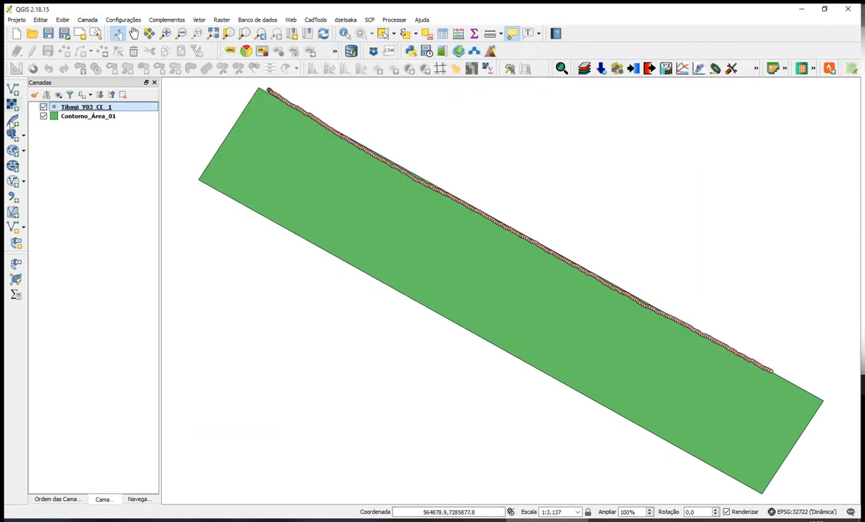
Step: Start a new delimited text layer and load Tibagi_Y03_CE _2.DAT as its source file
click(12, 191)
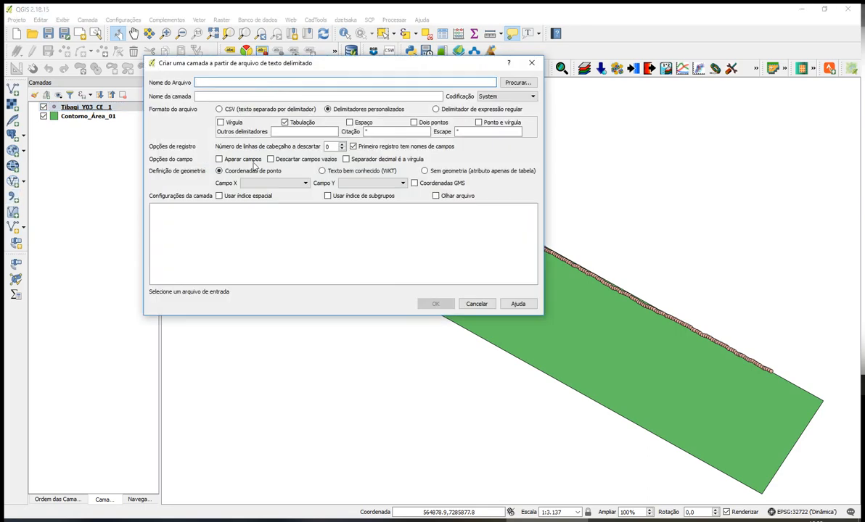
click(518, 82)
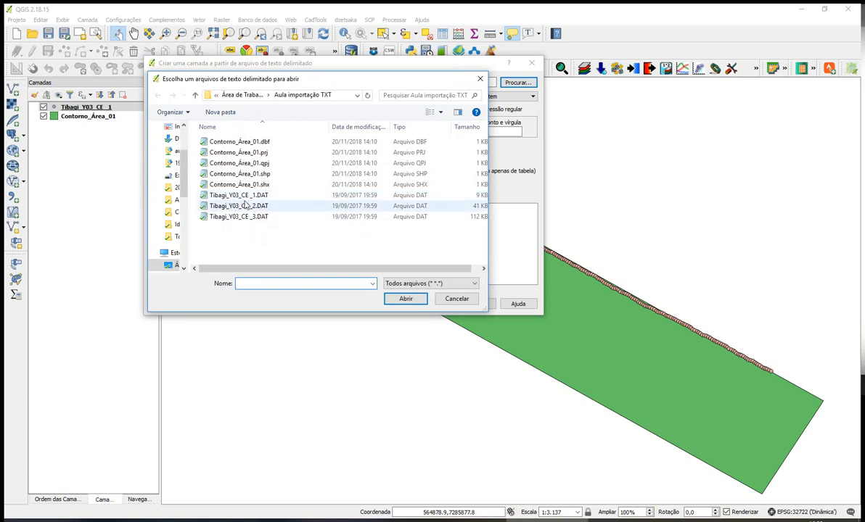
click(241, 207)
click(404, 299)
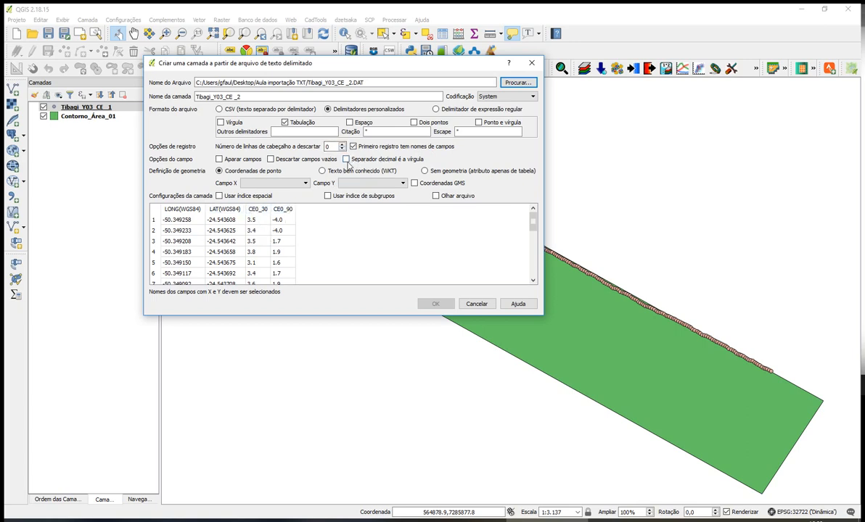
Step: Set the X field to LONG(WGS84) and the Y field to LAT(WGS84), and create the Tibagi_Y03_CE _2 point layer
click(274, 184)
click(265, 188)
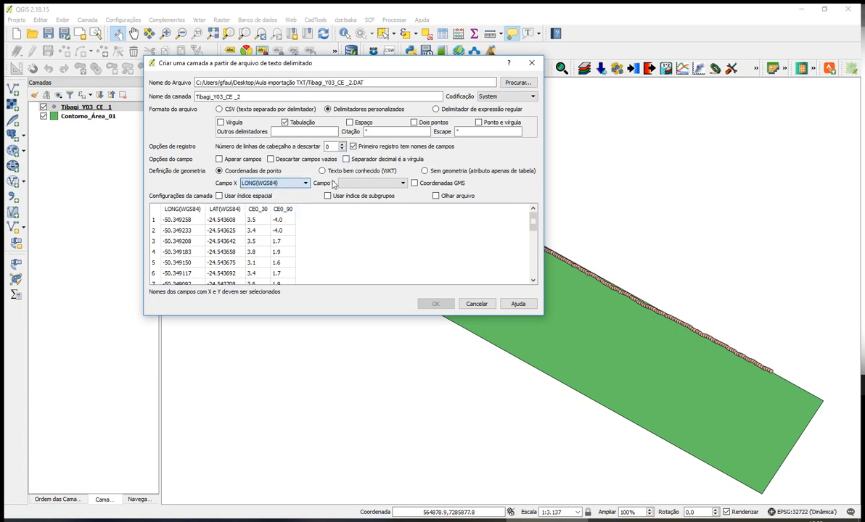
click(352, 186)
click(371, 192)
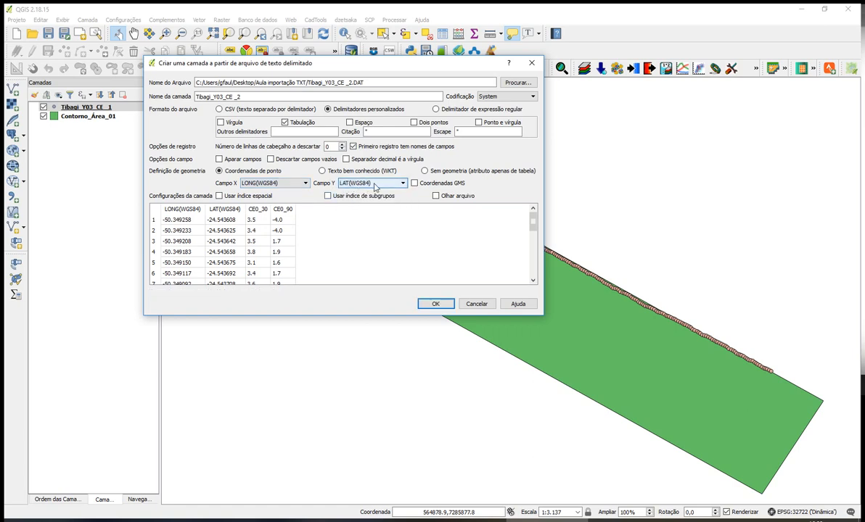
click(434, 304)
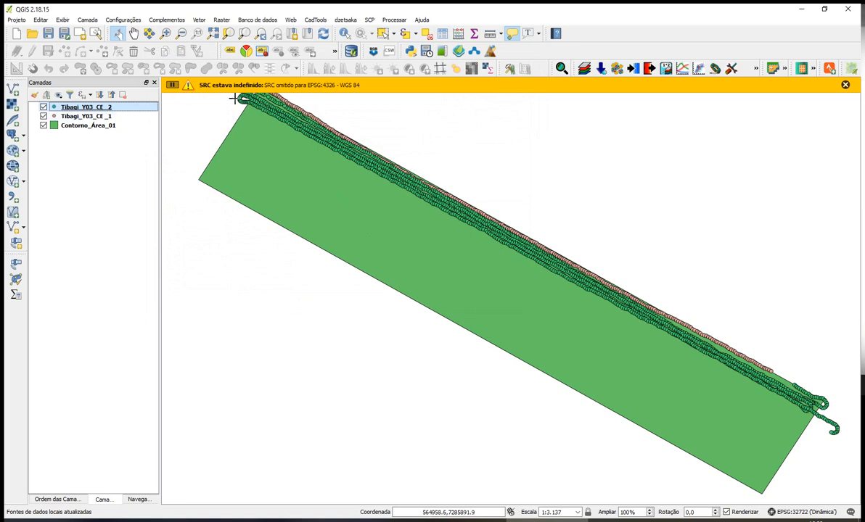
drag(308, 85, 362, 85)
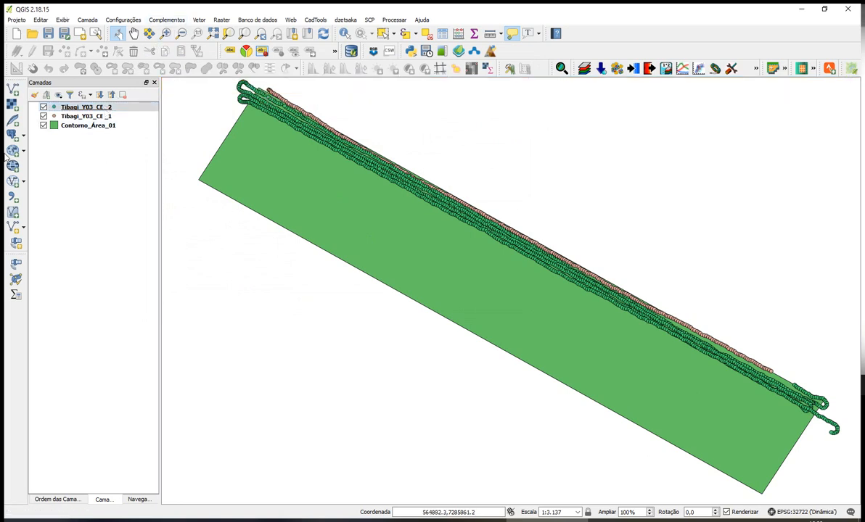
Step: Start another delimited text layer with Tibagi_Y03_CE _3.DAT as its source file
click(12, 182)
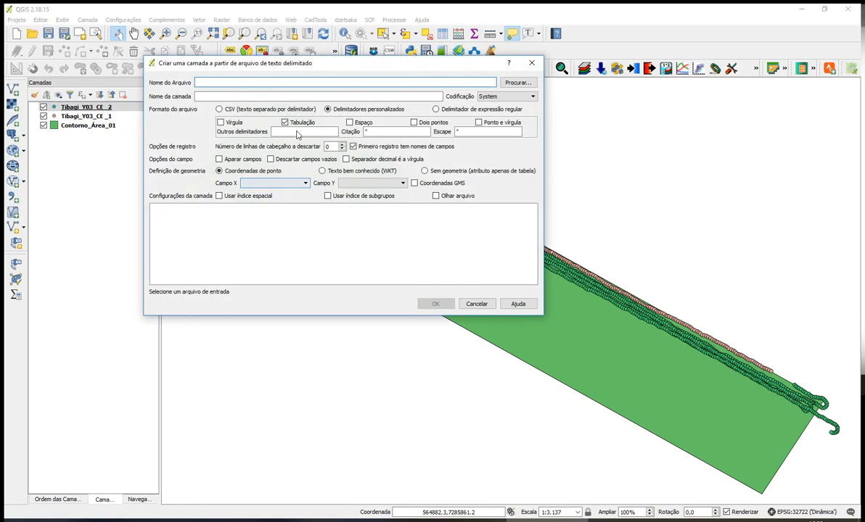
click(517, 82)
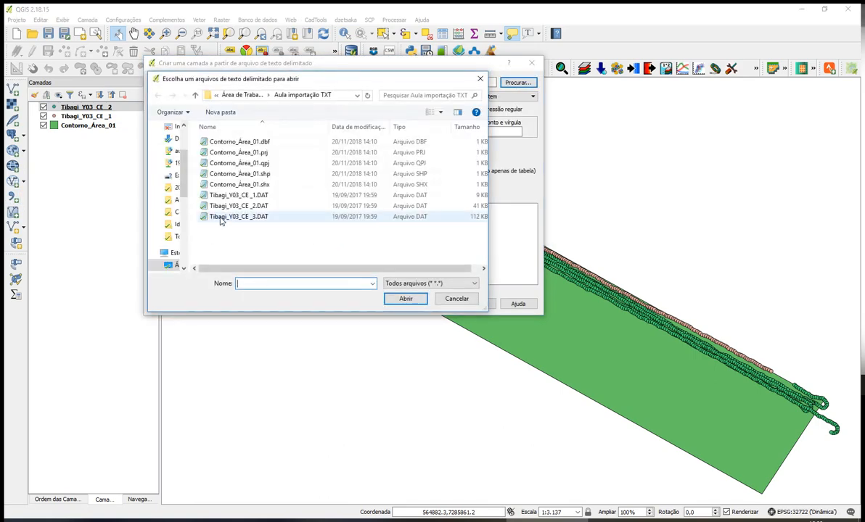
click(398, 299)
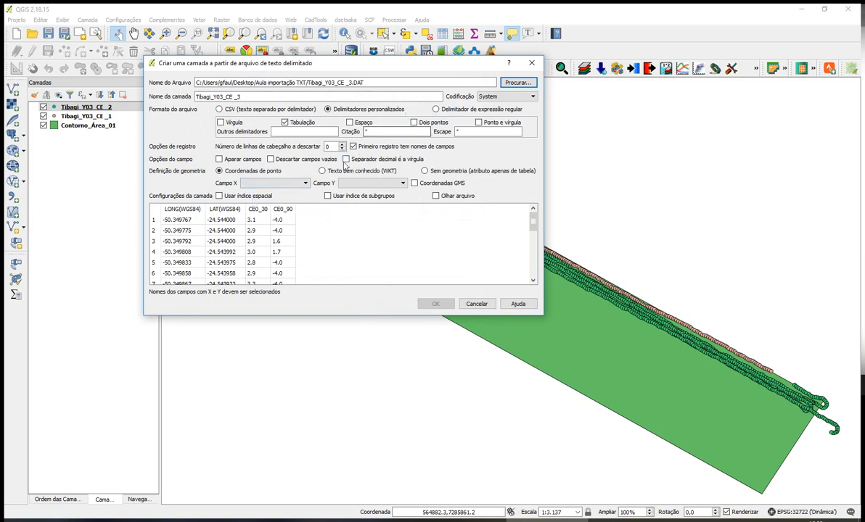
Step: Use LONG(WGS84) for X and LAT(WGS84) for Y, and add the Tibagi_Y03_CE _3 point layer to the map
click(305, 183)
click(274, 198)
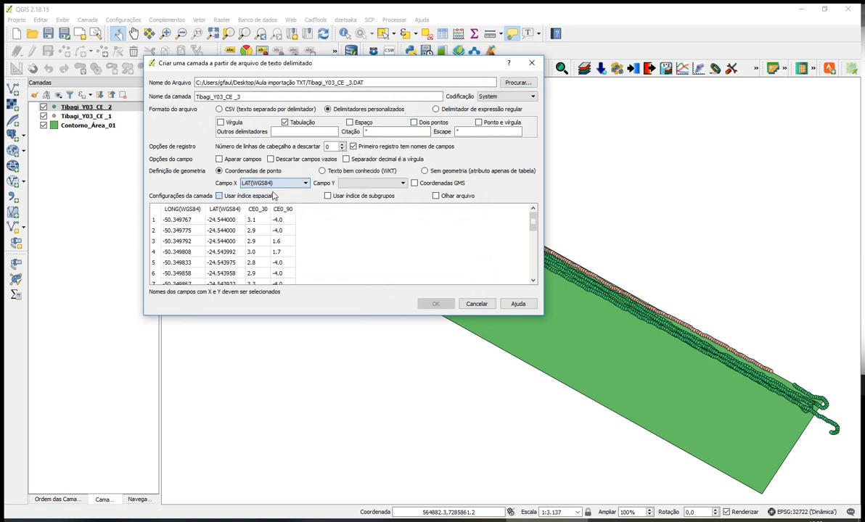
click(276, 185)
click(273, 192)
click(369, 183)
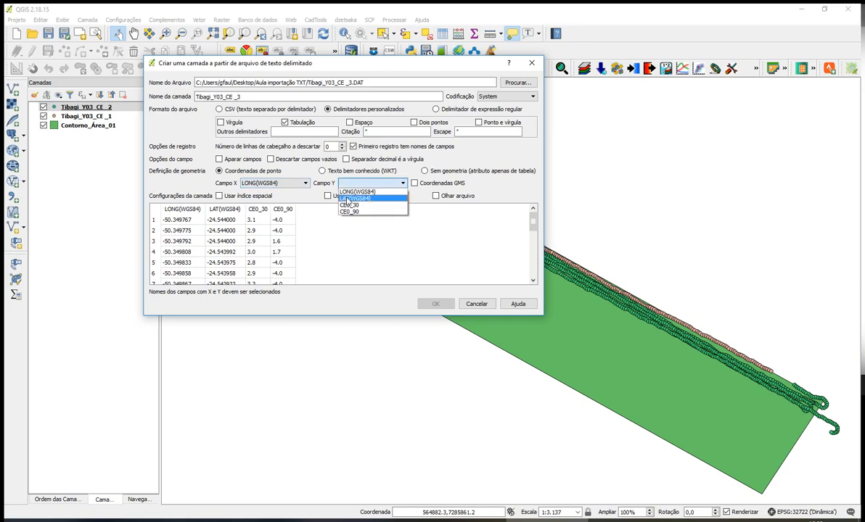
click(363, 198)
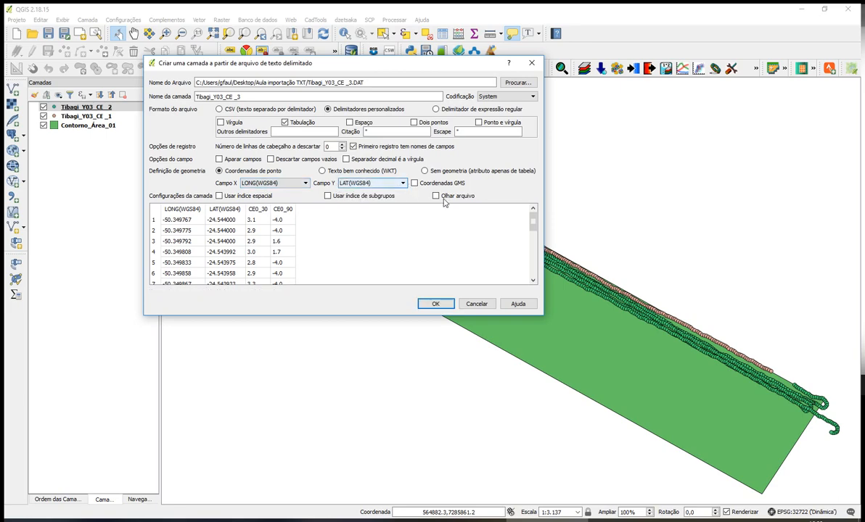
click(435, 303)
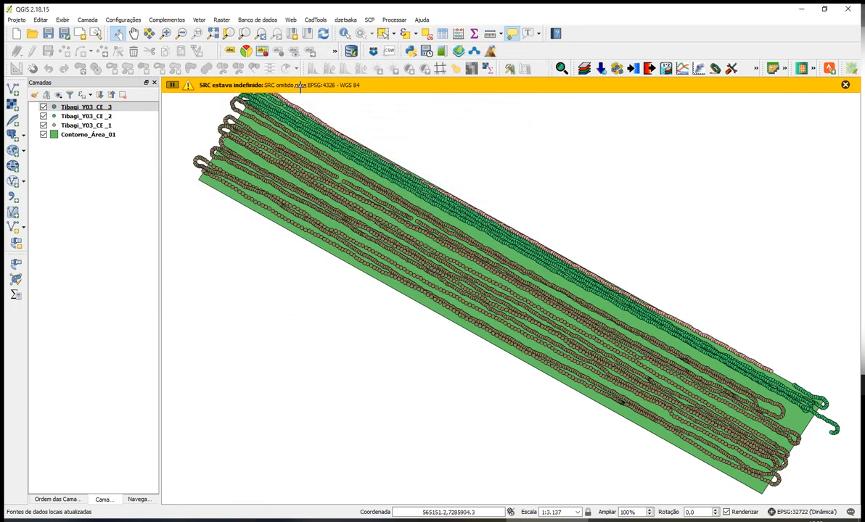
Step: Check the source and coordinate reference system of the Tibagi_Y03_CE _3 layer in its properties, leaving them unedited
click(70, 108)
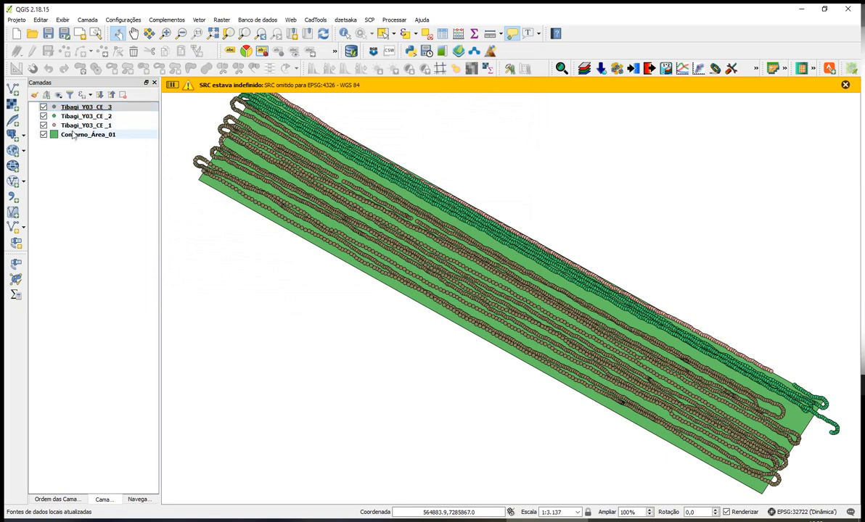
right_click(72, 106)
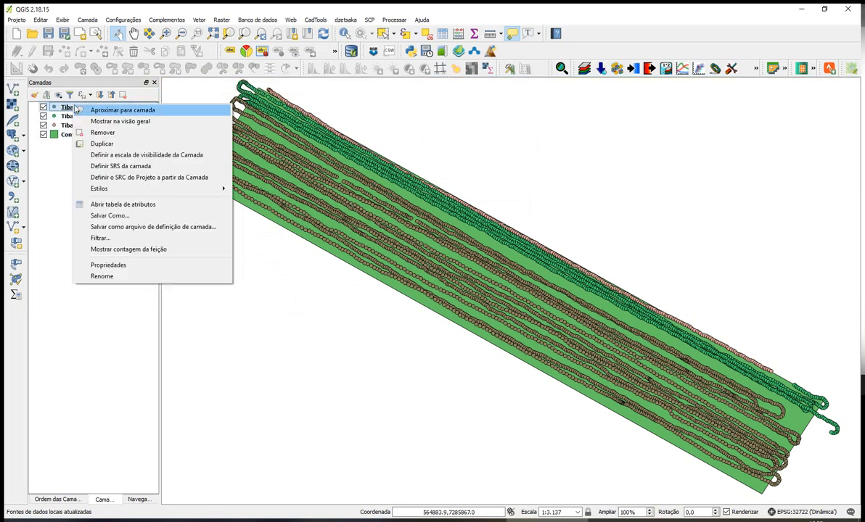
click(109, 265)
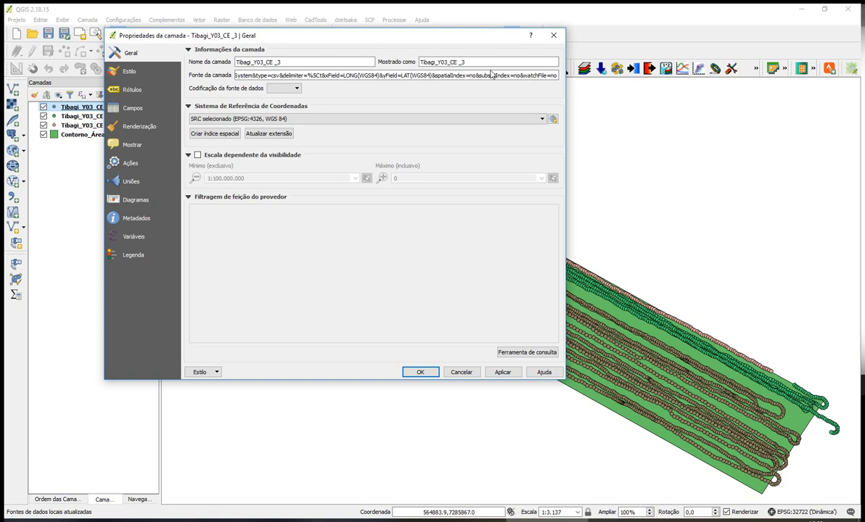
click(462, 372)
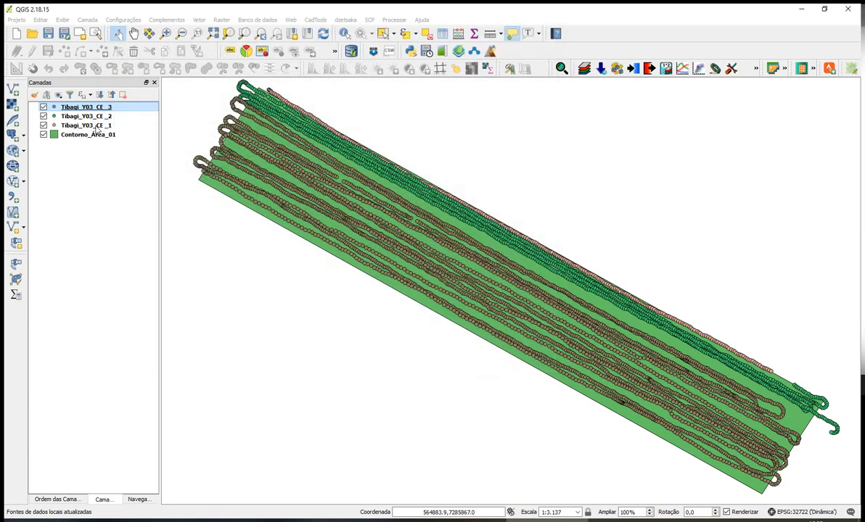
Step: Start exporting the Tibagi_Y03_CE _1 layer as a shapefile named CE_Y03_1 in the Aula importação TXT folder
right_click(87, 126)
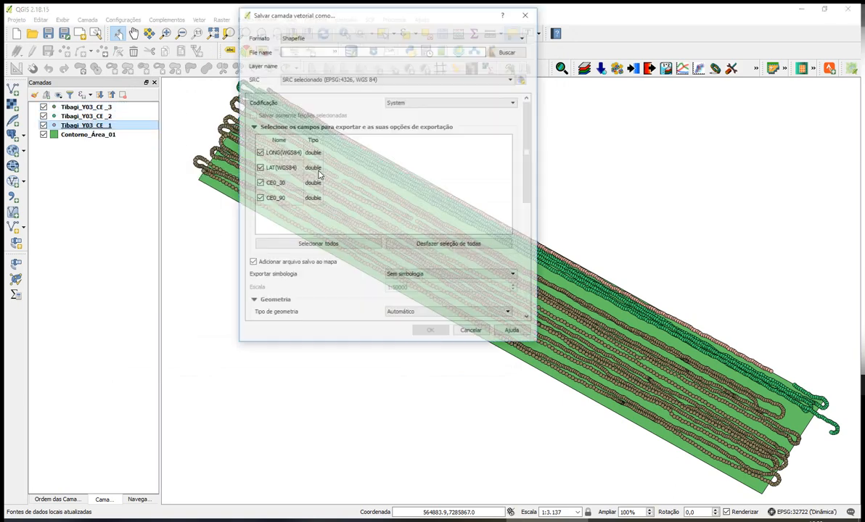
click(506, 51)
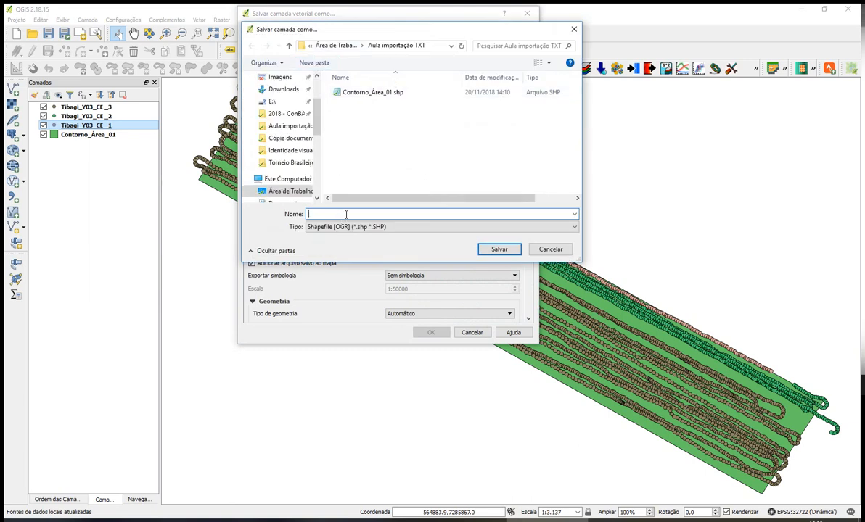
text(CE_Y03_1)
click(499, 249)
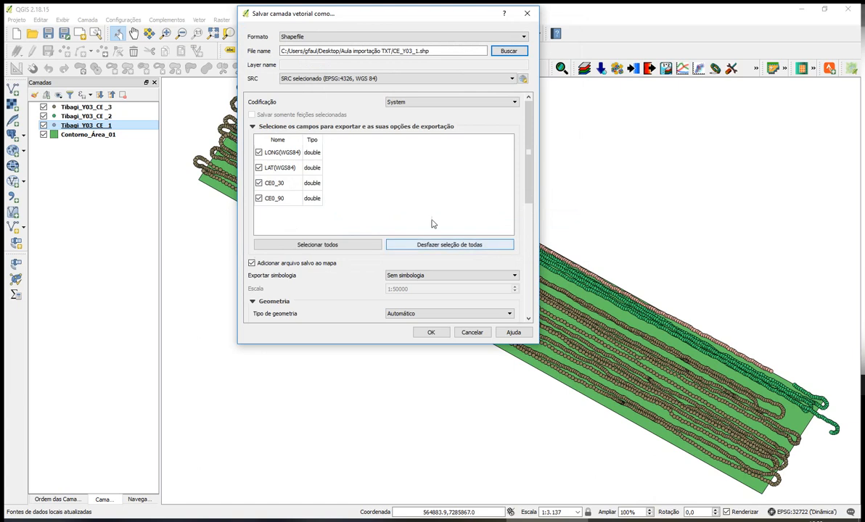
Step: Exclude the LONG(WGS84) and LAT(WGS84) fields and export CE_Y03_1 in EPSG:32722 - WGS 84 / UTM zone 22S
click(259, 153)
click(259, 168)
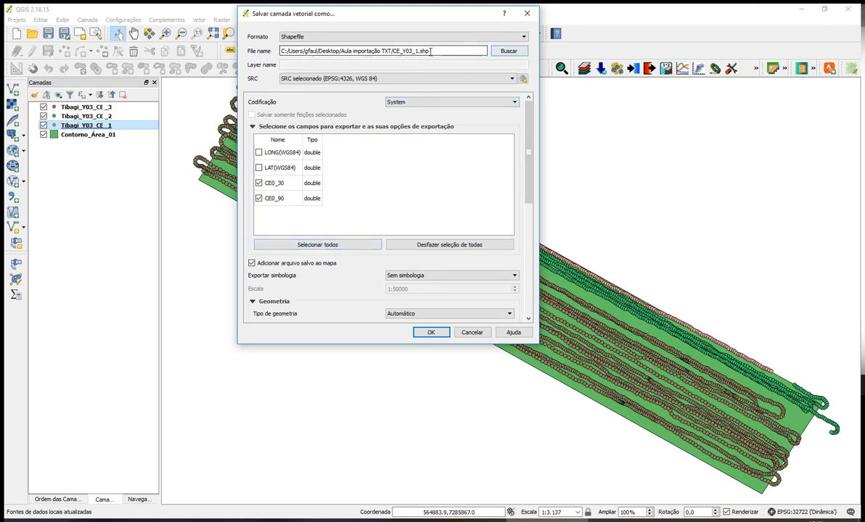
click(320, 80)
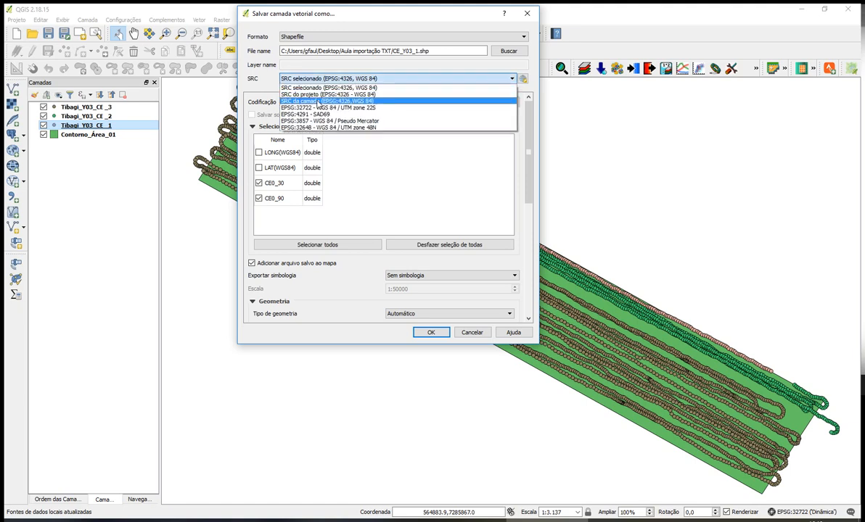
click(318, 109)
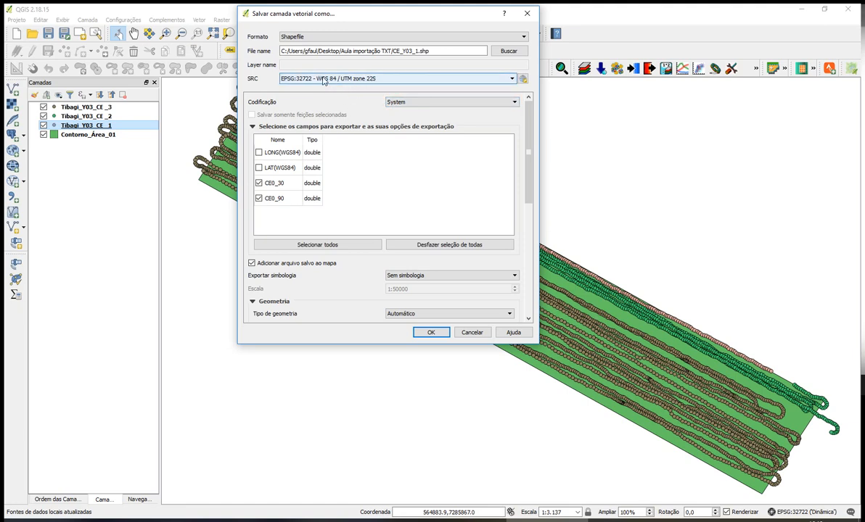
click(434, 333)
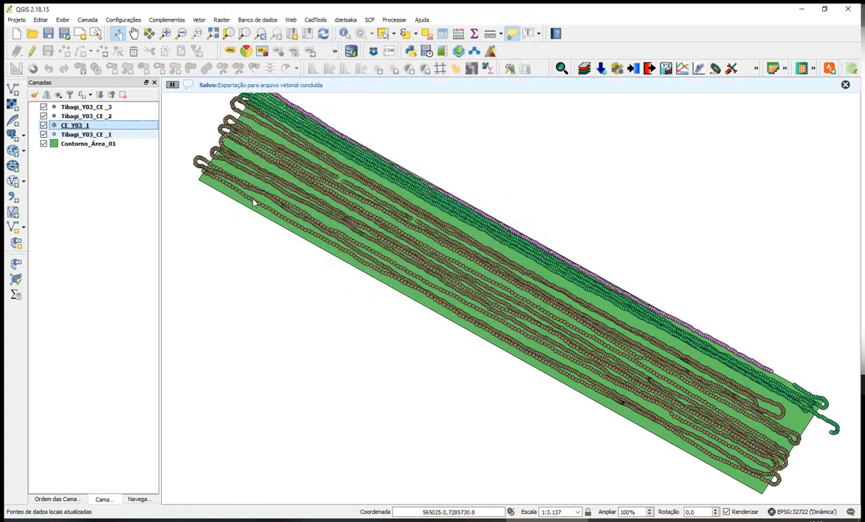
Step: Start exporting the Tibagi_Y03_CE _2 layer as a shapefile with the file name CE_Y03_2.shp
click(69, 115)
right_click(69, 115)
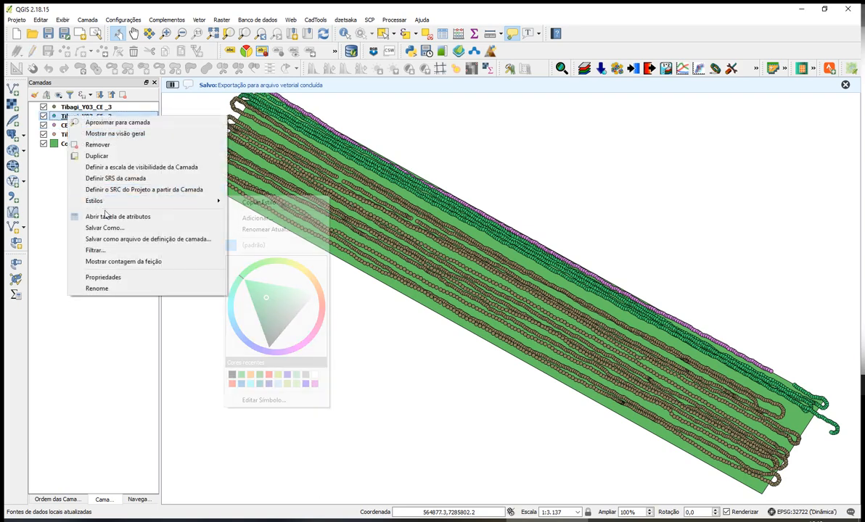
click(105, 229)
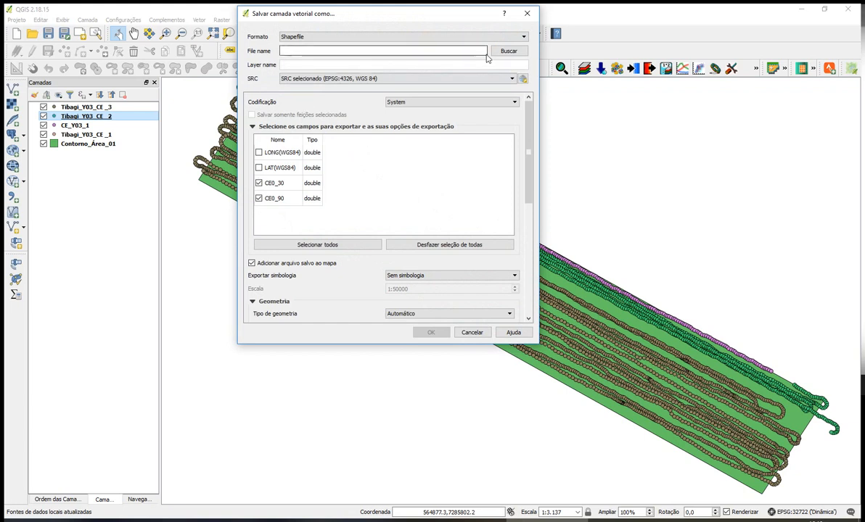
click(509, 51)
click(341, 92)
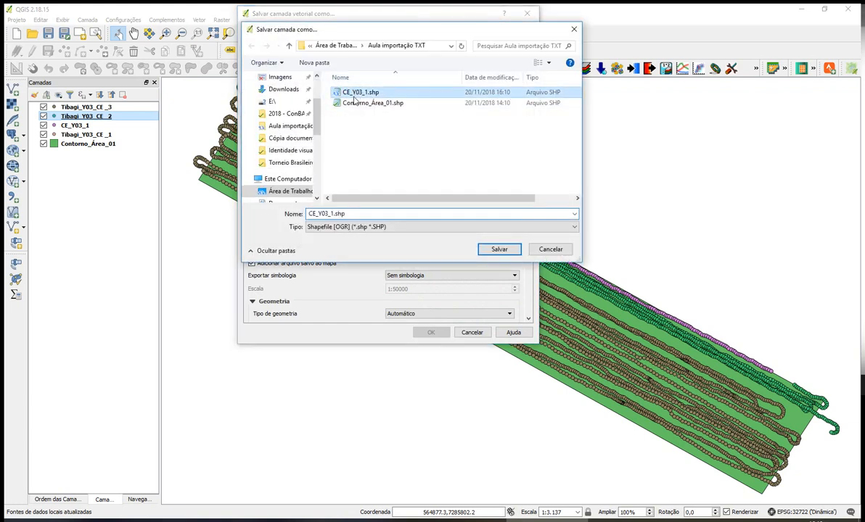
click(337, 213)
key(BackSpace)
text(2)
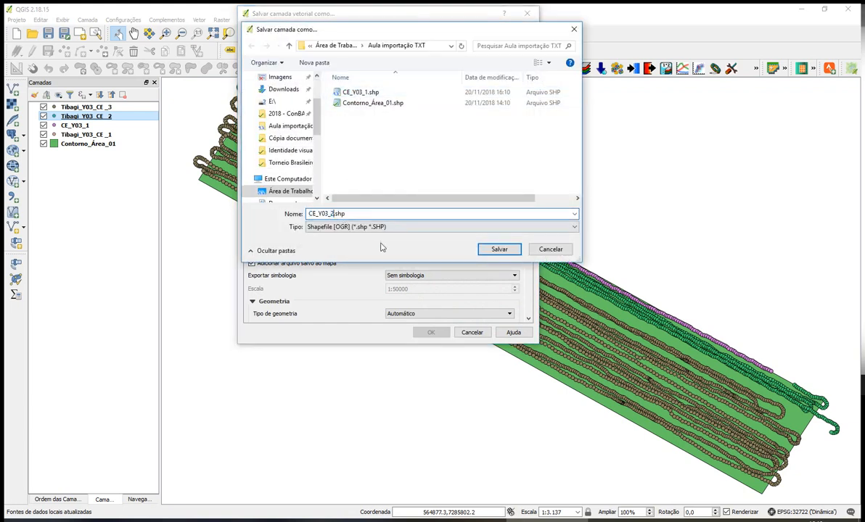
click(498, 249)
Step: Set the CRS to EPSG:32722 - WGS 84 / UTM zone 22S and export CE_Y03_2
click(351, 79)
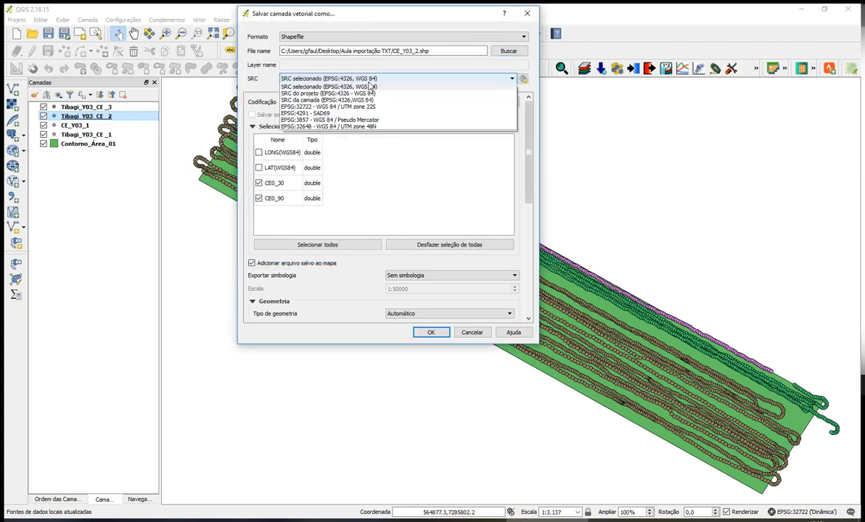
click(367, 108)
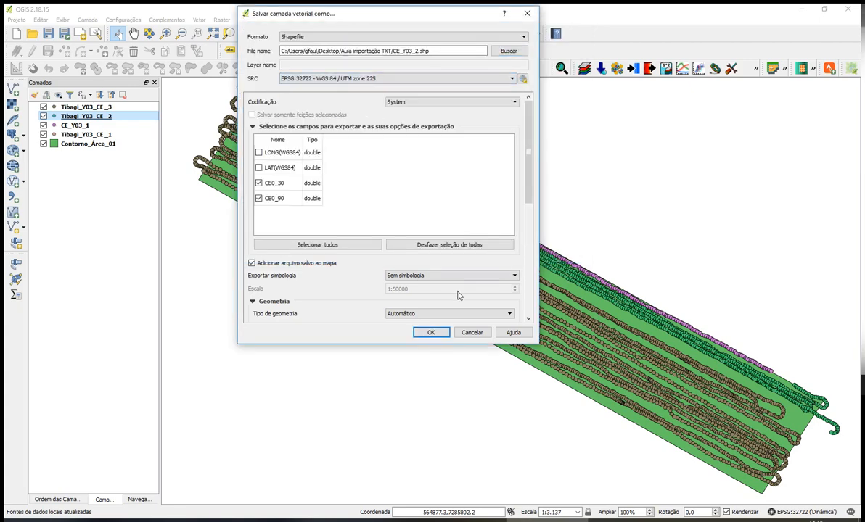
click(430, 334)
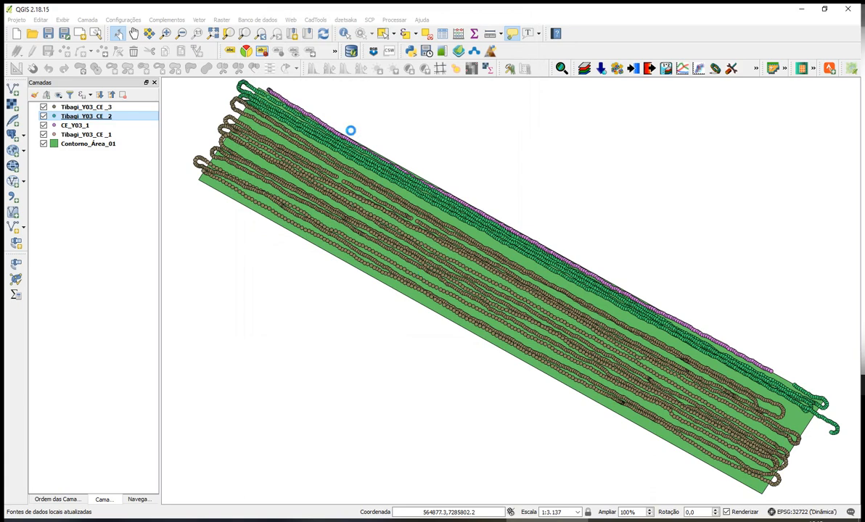
Step: Start exporting the Tibagi_Y03_CE _3 layer as a shapefile with the file name CE_Y03_3.shp
right_click(75, 106)
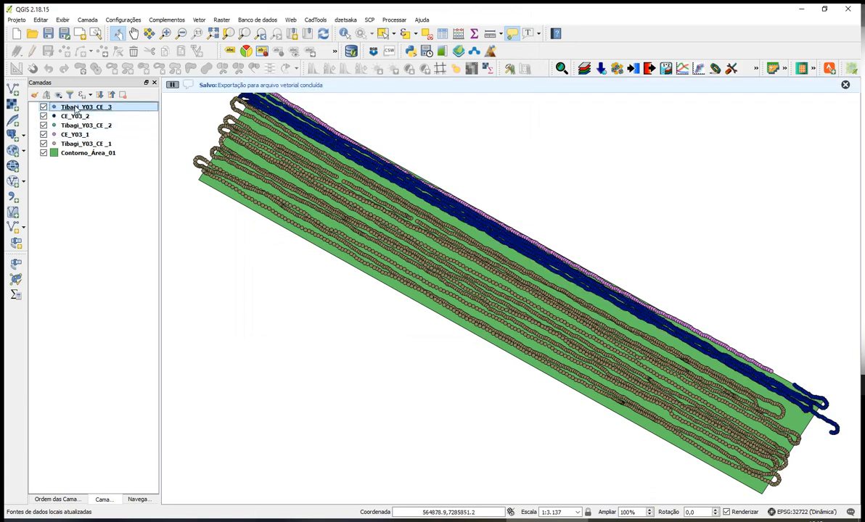
click(112, 218)
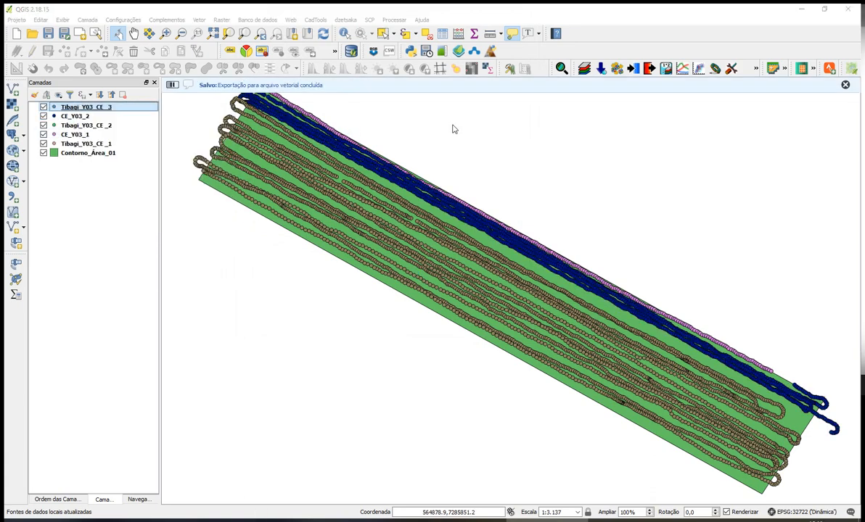
click(506, 51)
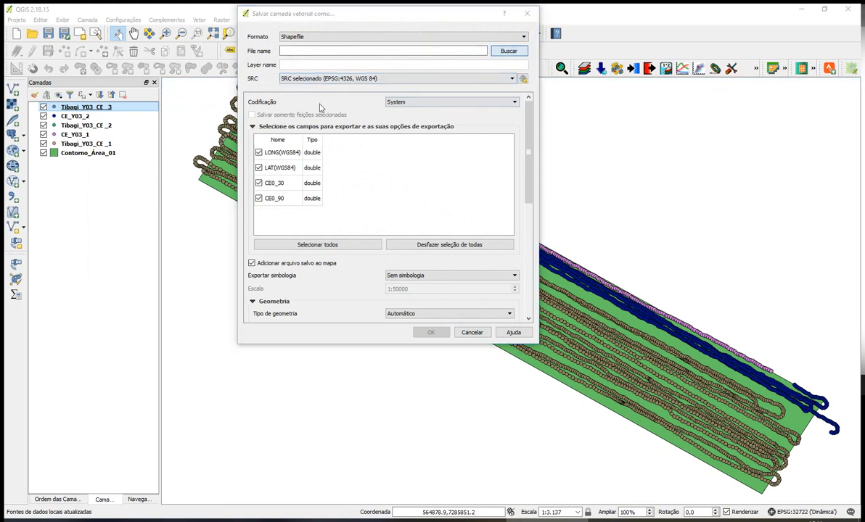
click(359, 103)
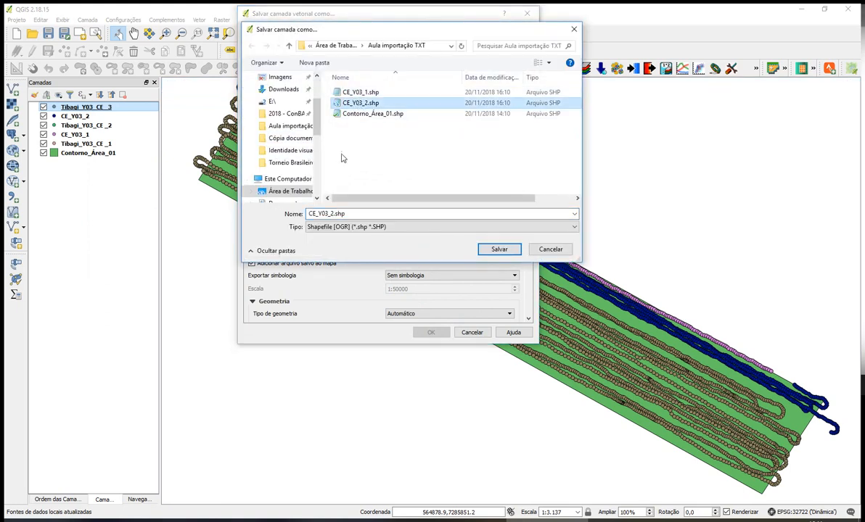
click(335, 213)
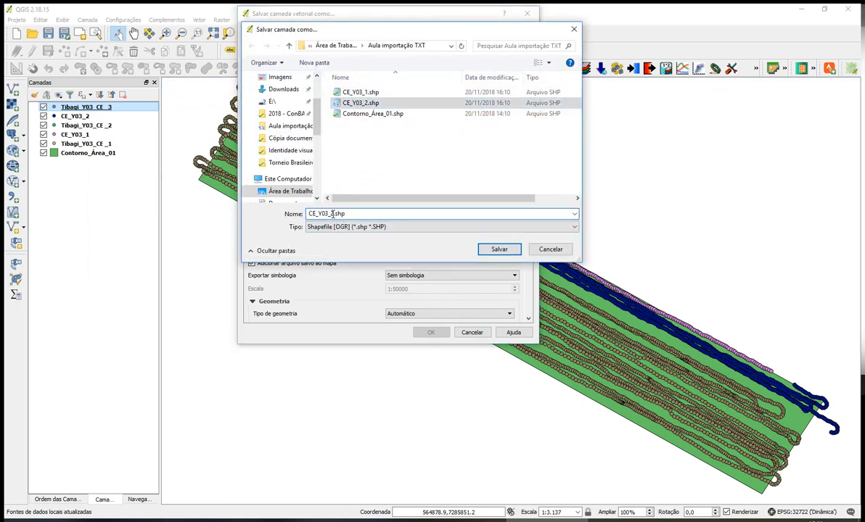
text(3)
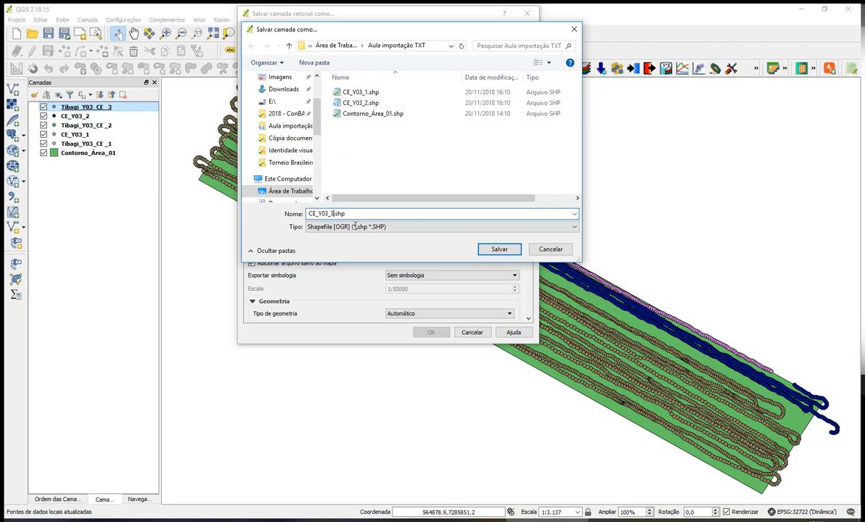
click(500, 251)
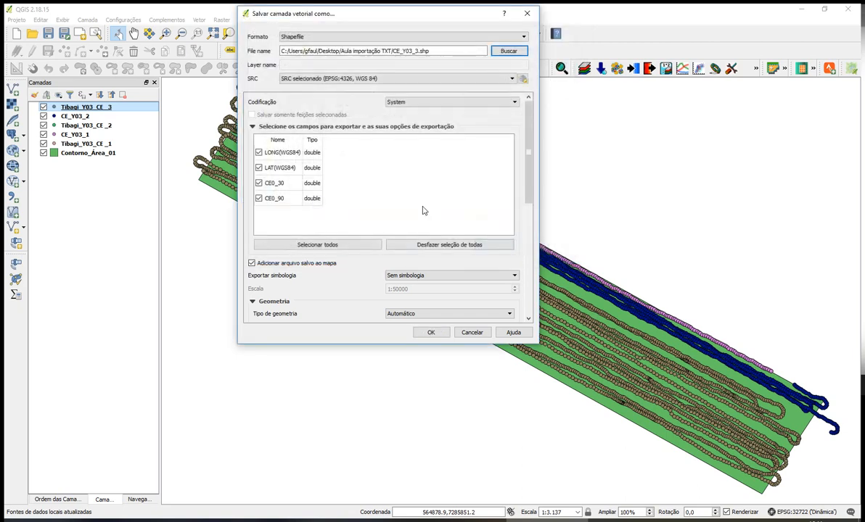
Step: Leave out the LAT(WGS84) and LONG(WGS84) fields and export CE_Y03_3 in EPSG:32722 - WGS 84 / UTM zone 22S
click(259, 168)
click(259, 153)
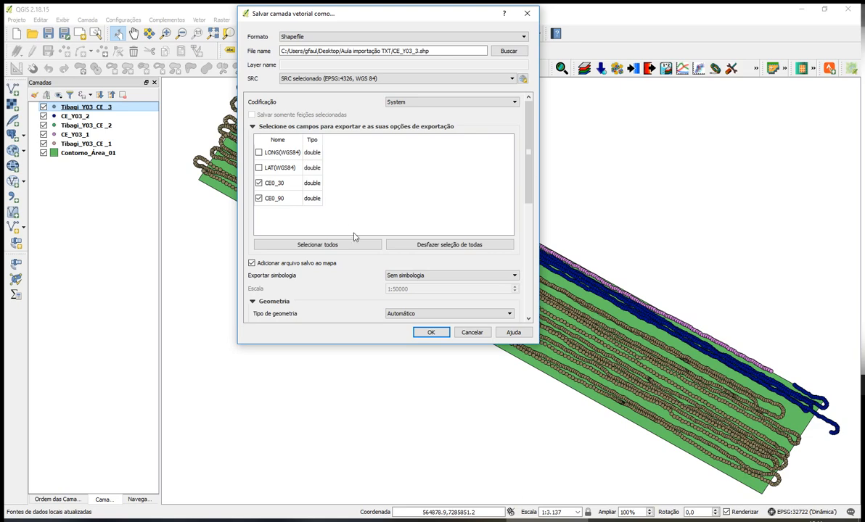
click(350, 78)
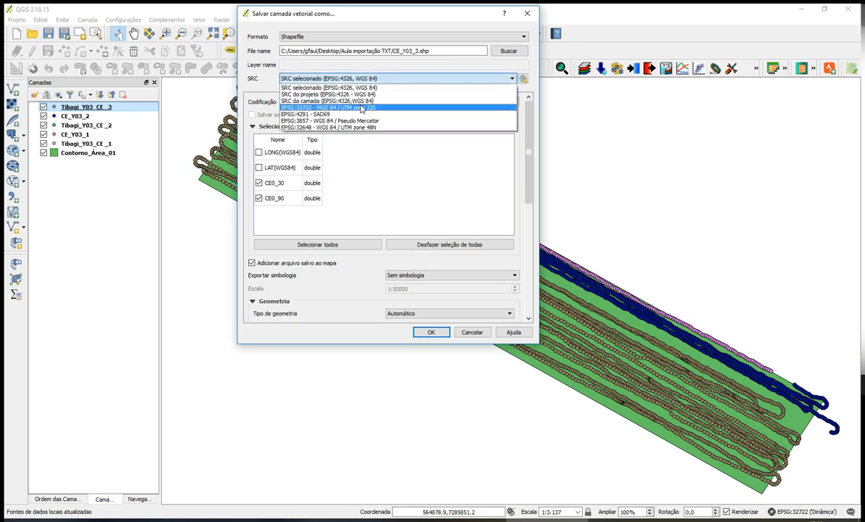
click(363, 107)
click(428, 332)
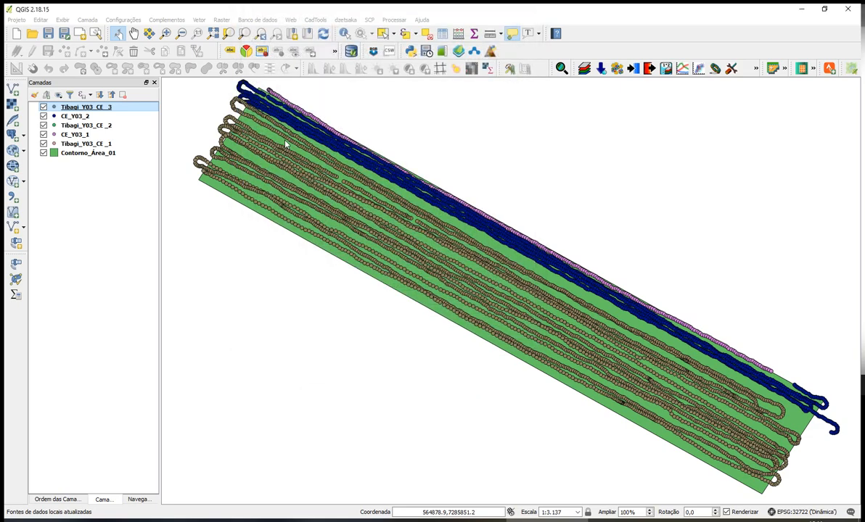
click(73, 144)
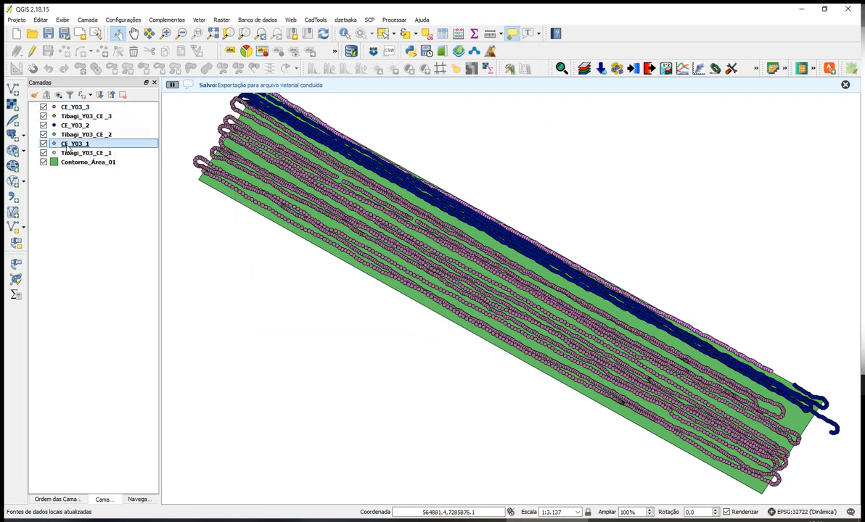
ctrl+click(76, 125)
ctrl+click(82, 109)
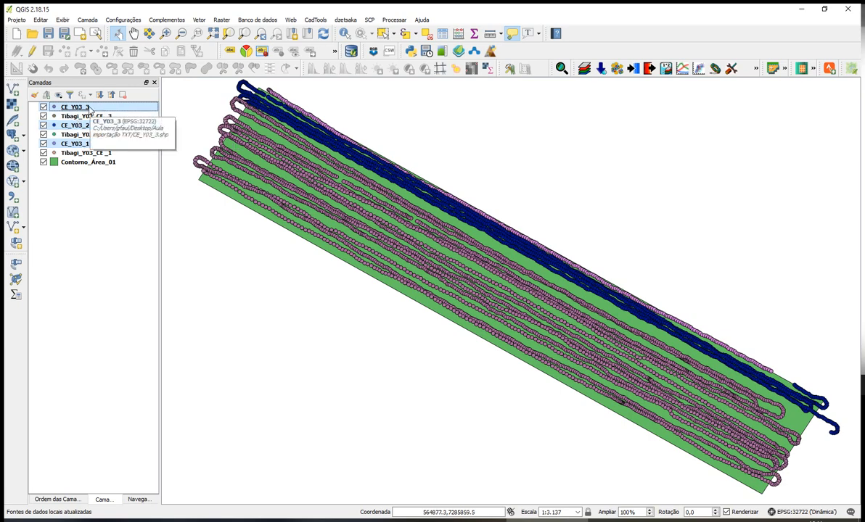
Step: Remove the original delimited text layers Tibagi_Y03_CE _1, _2 and _3 from the project
click(85, 116)
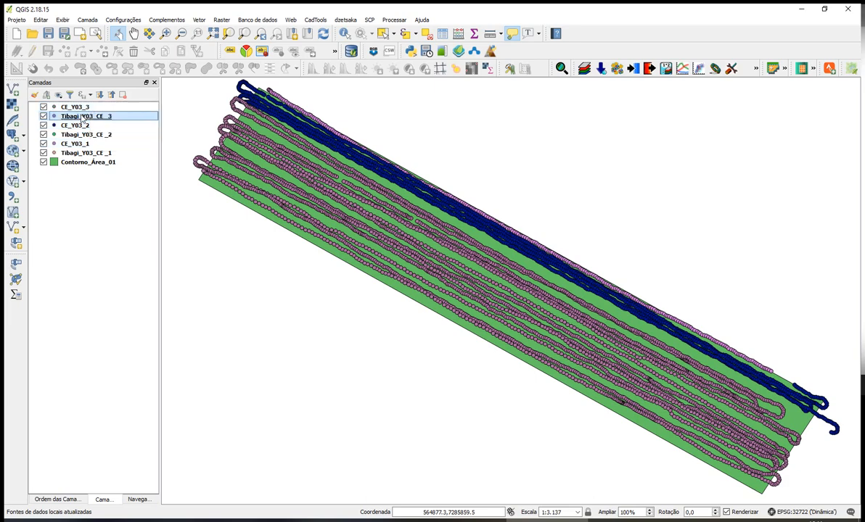
ctrl+click(84, 135)
ctrl+click(85, 153)
right_click(85, 155)
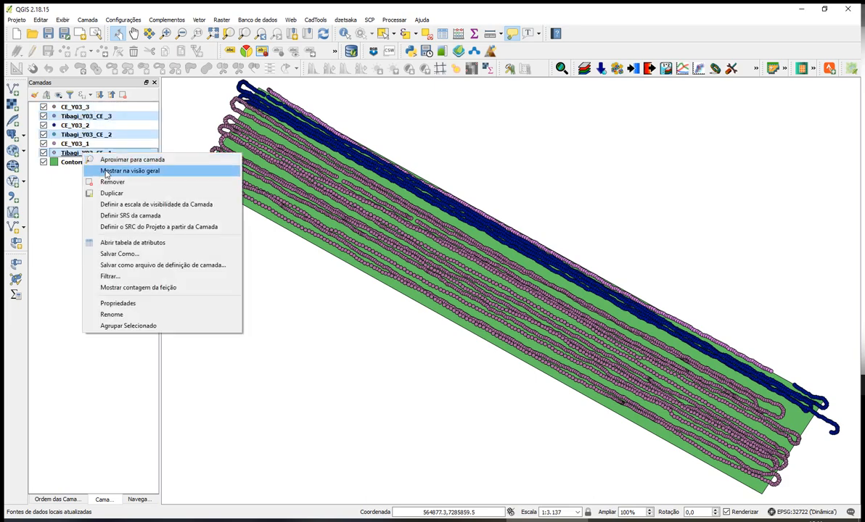
click(109, 182)
click(424, 280)
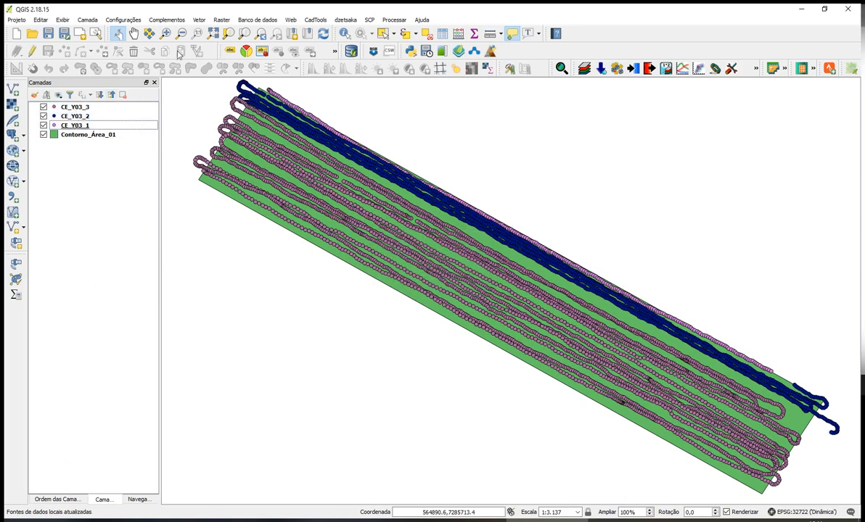
Step: Start merging vector layers and choose CE_Y03_1, CE_Y03_2 and CE_Y03_3 as the layers to combine
click(199, 19)
mouse_move(221, 148)
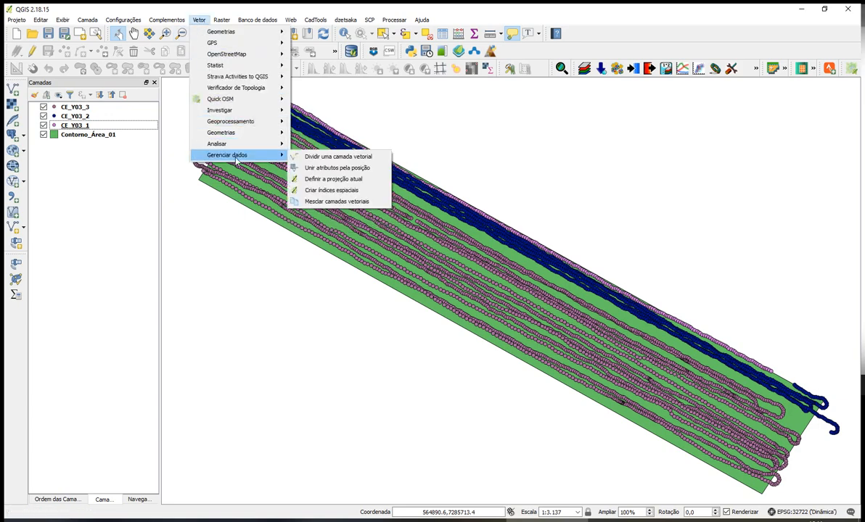
click(328, 199)
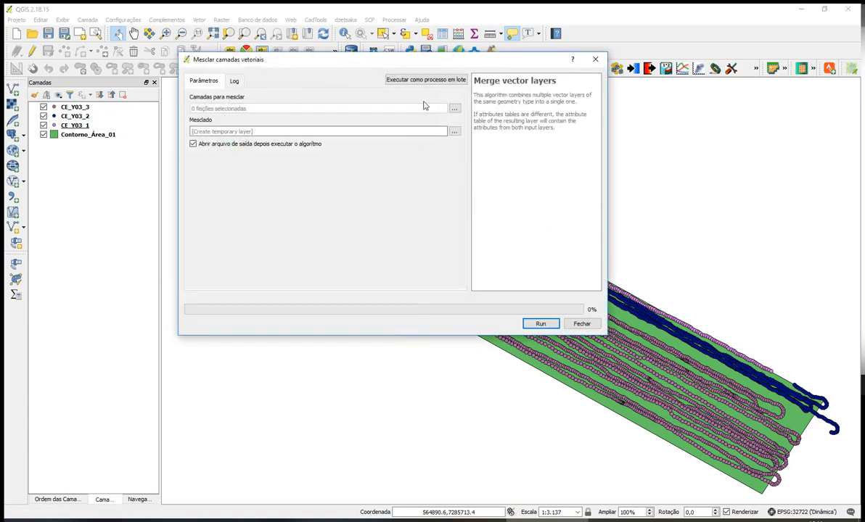
click(454, 108)
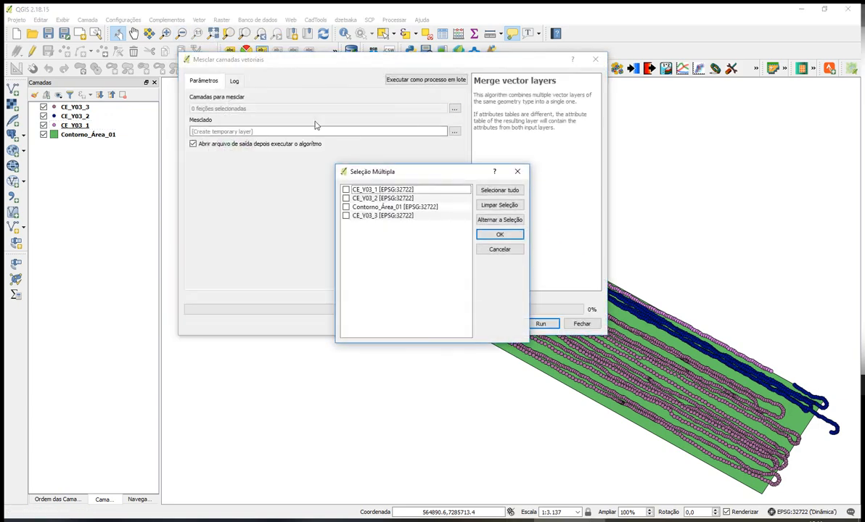
click(346, 198)
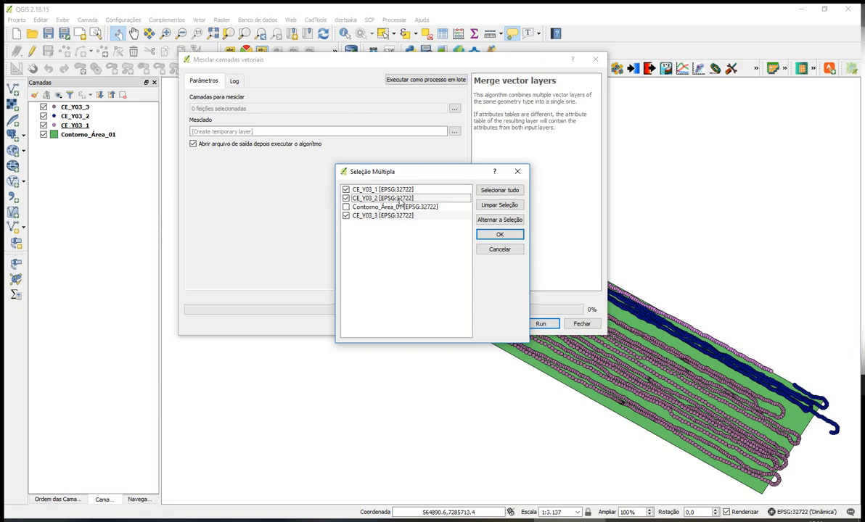
click(500, 234)
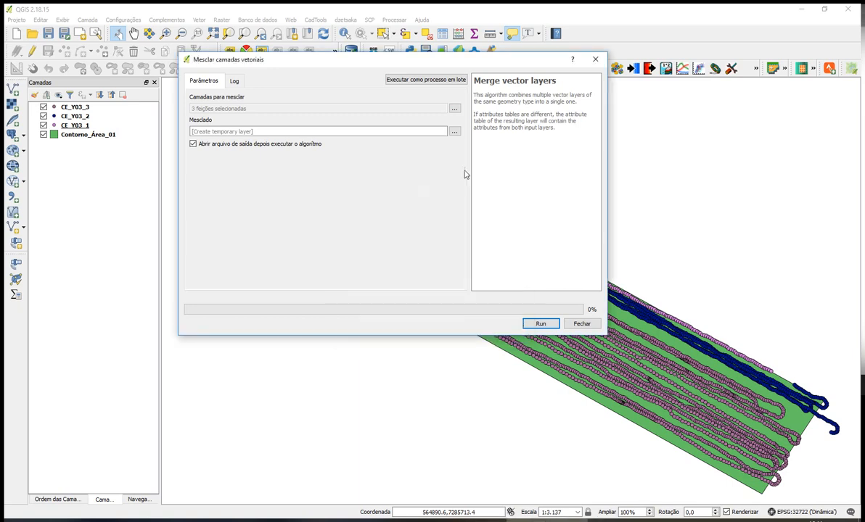
Step: Set the merge output to the shapefile CE_Y03.shp in the Aula importação TXT folder and run the merge
click(455, 132)
click(500, 149)
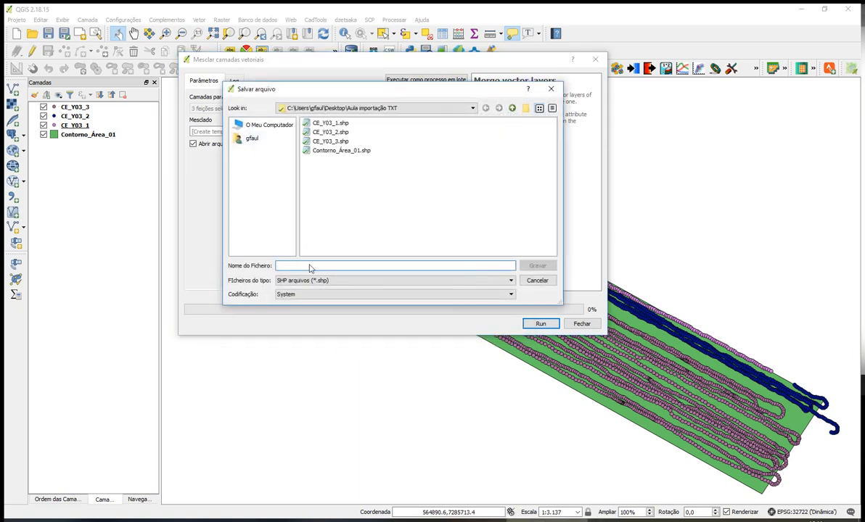
text(CE_Y03)
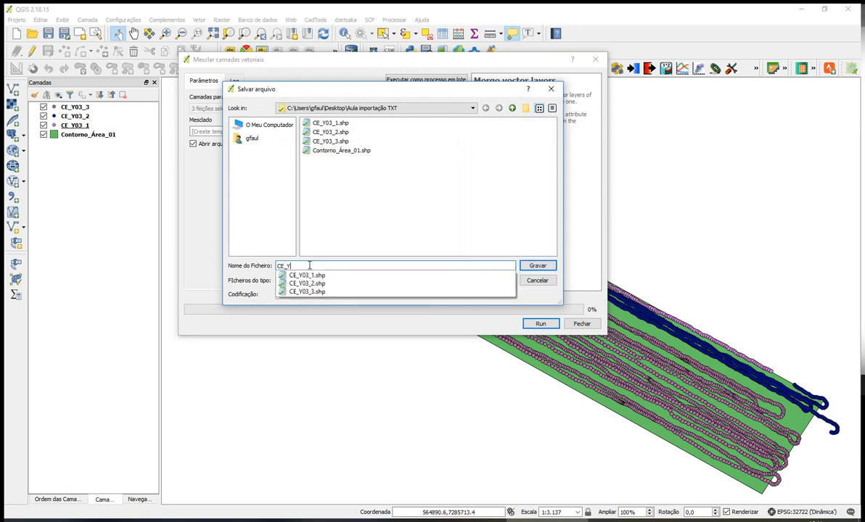
click(527, 267)
click(527, 268)
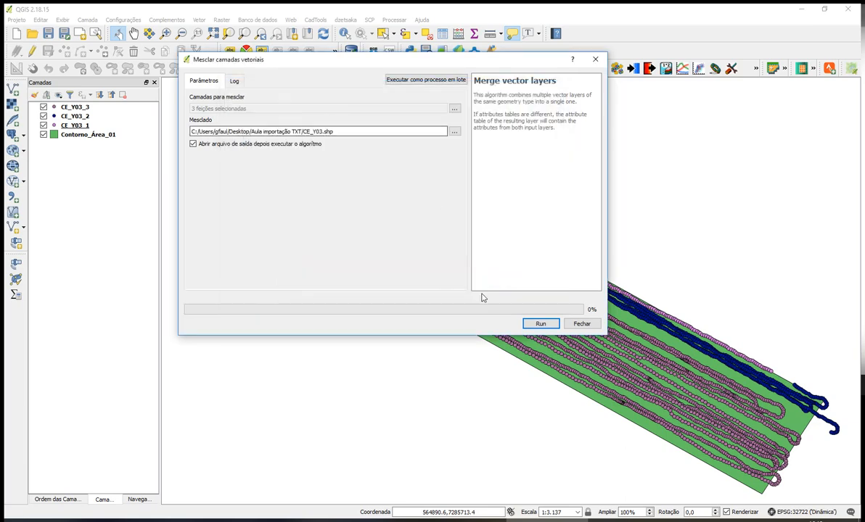
click(541, 323)
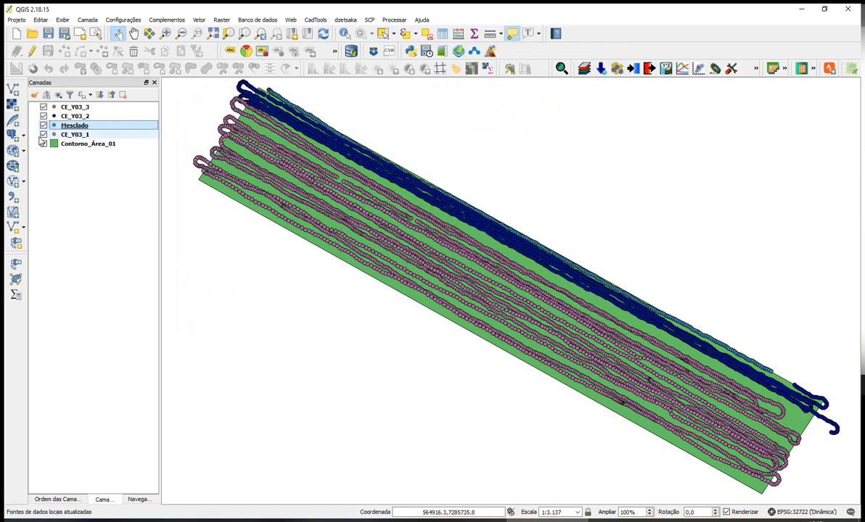
Step: Hide the CE_Y03_1, CE_Y03_2 and CE_Y03_3 layers so only the merged points and the area contour are shown
click(44, 134)
click(44, 116)
click(44, 106)
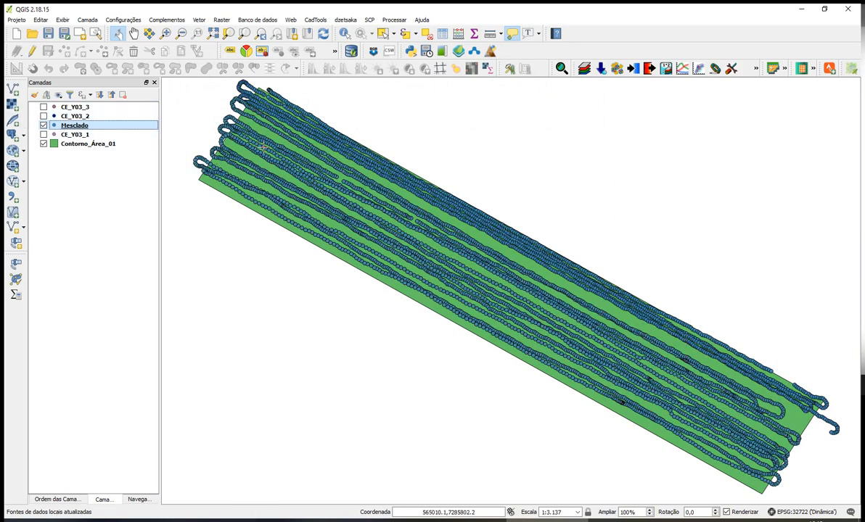
Step: Rename the merged layer Mesclado as CE_Y03
right_click(71, 127)
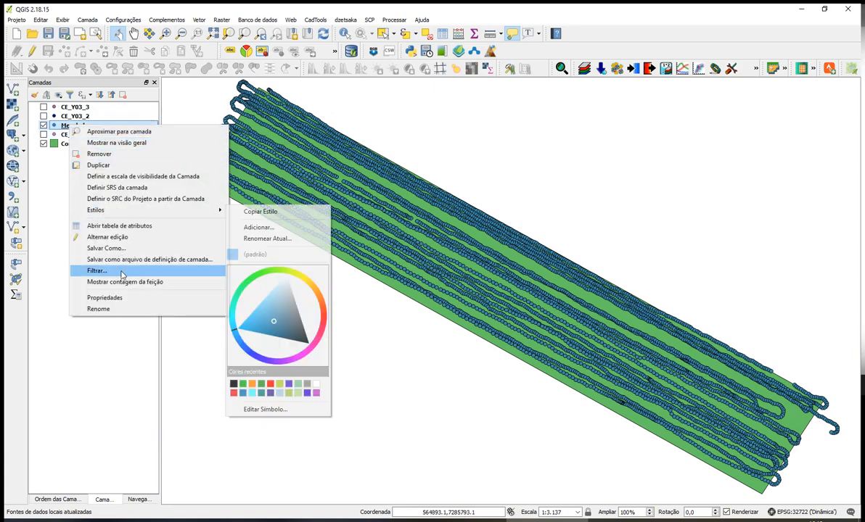
click(102, 309)
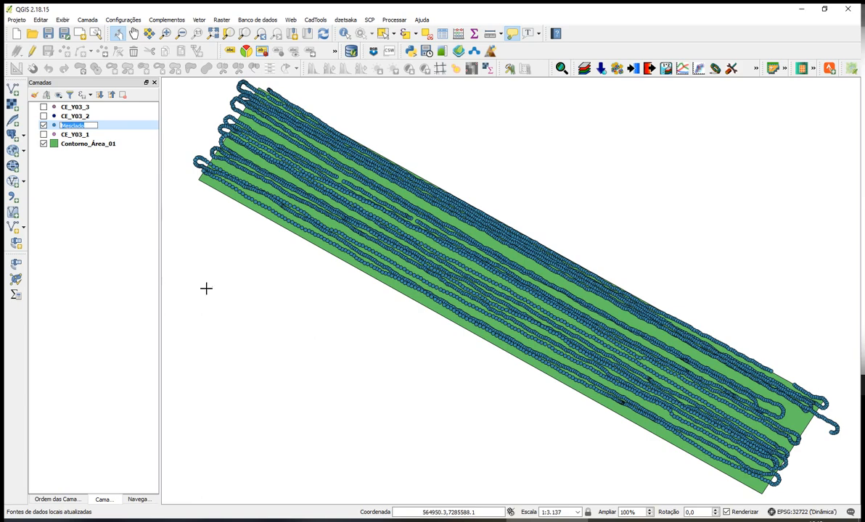
text(CE_Y03)
key(Return)
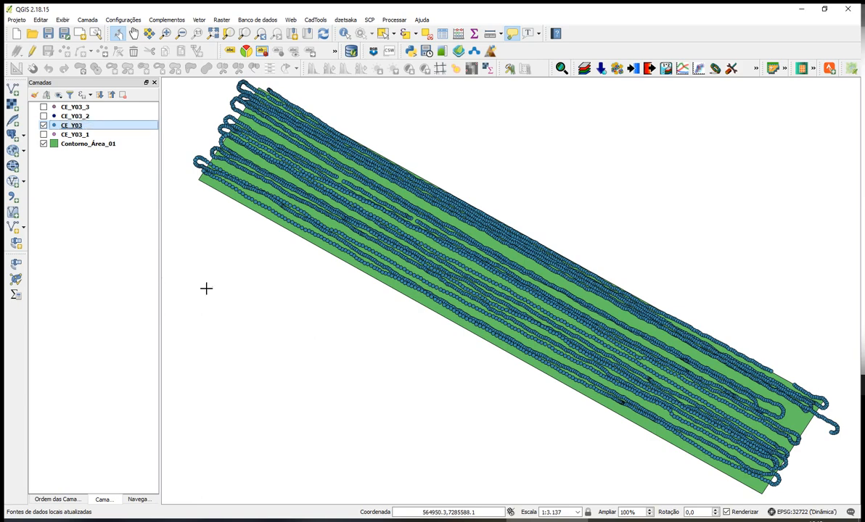
Step: Remove the CE_Y03_1, CE_Y03_2 and CE_Y03_3 layers from the project
click(79, 135)
ctrl+click(74, 116)
ctrl+click(75, 107)
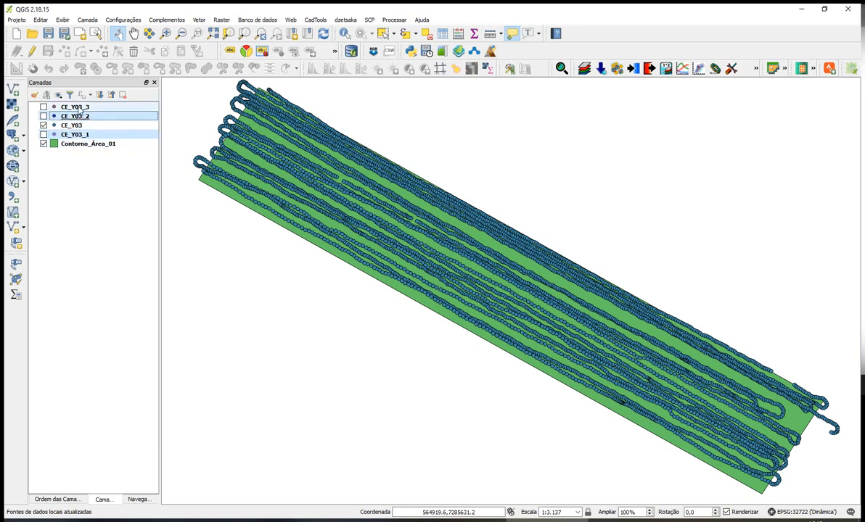
right_click(77, 107)
click(107, 135)
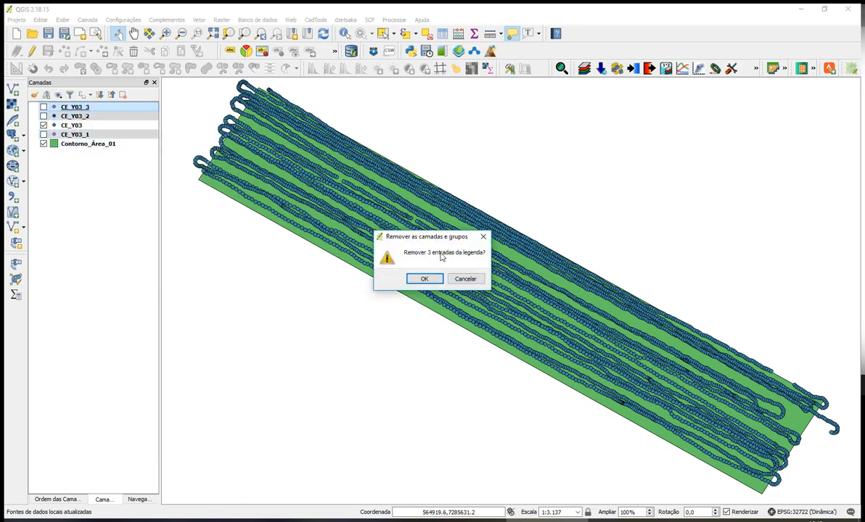
click(396, 266)
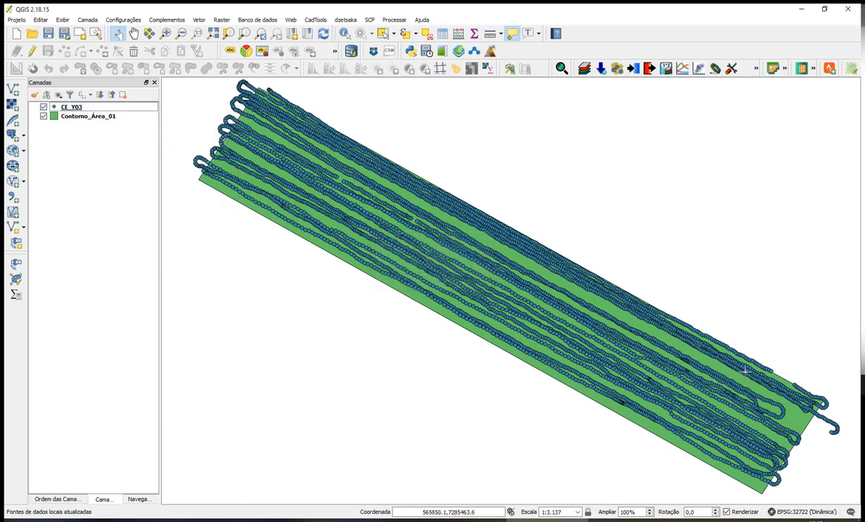